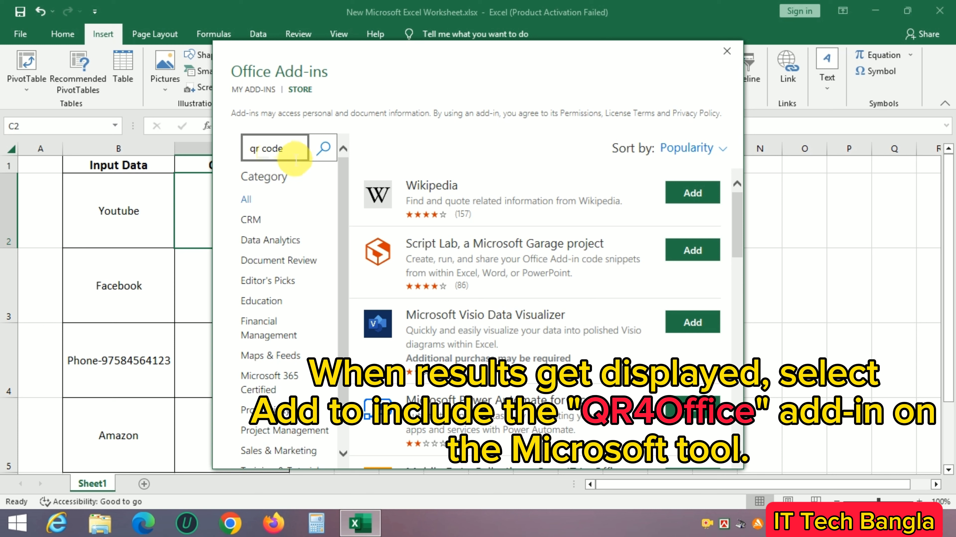
# Search the add-in store for "qr code" and add QR4Office, accepting its license terms.
pyautogui.click(325, 150)
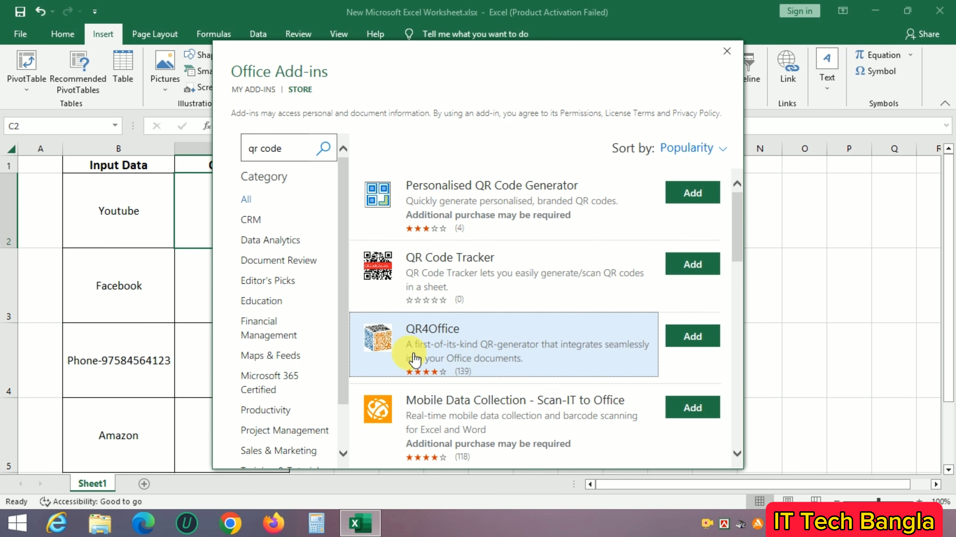
pyautogui.click(693, 339)
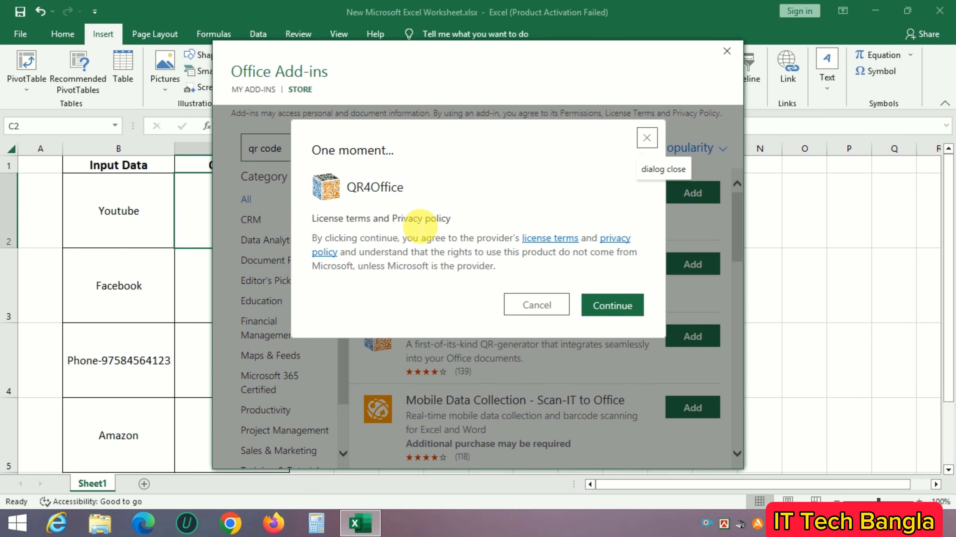
pyautogui.click(620, 309)
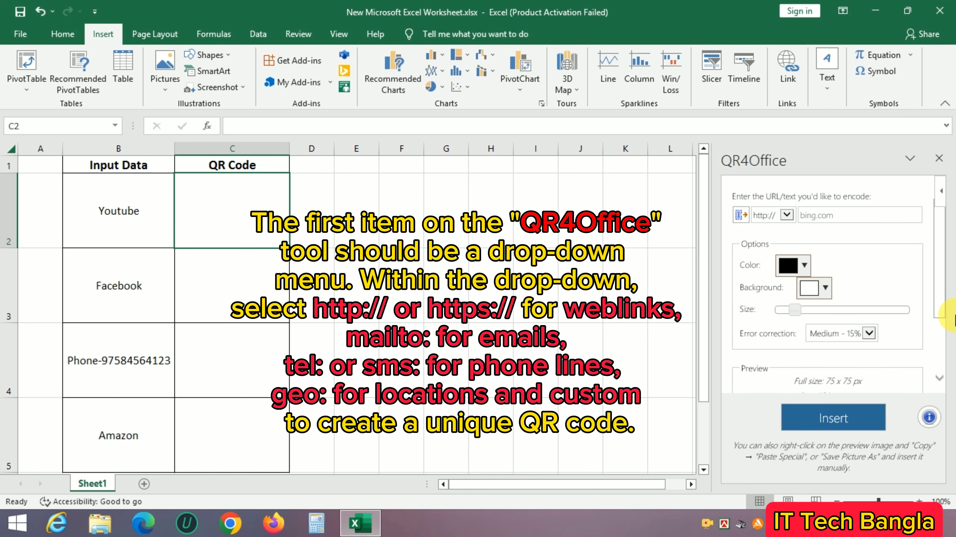
pyautogui.click(119, 212)
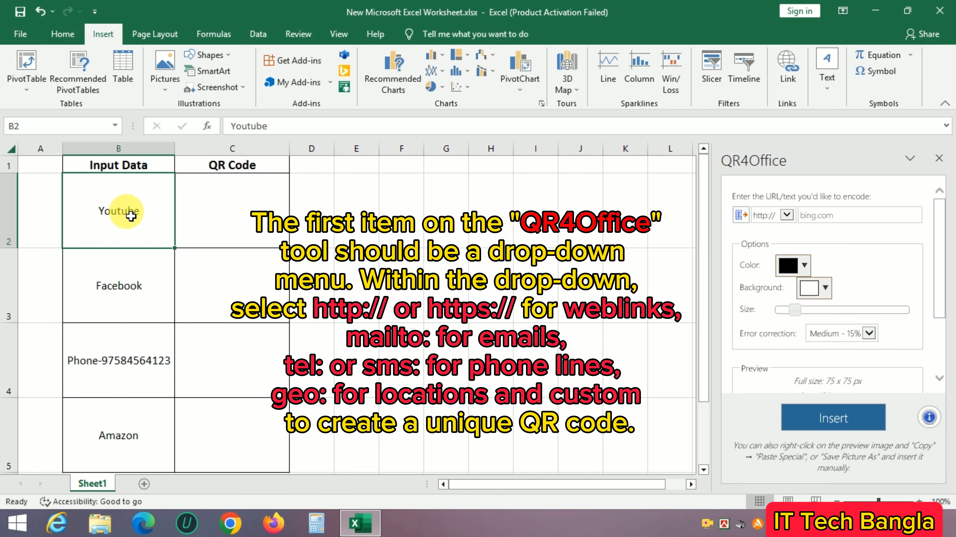
pyautogui.click(219, 214)
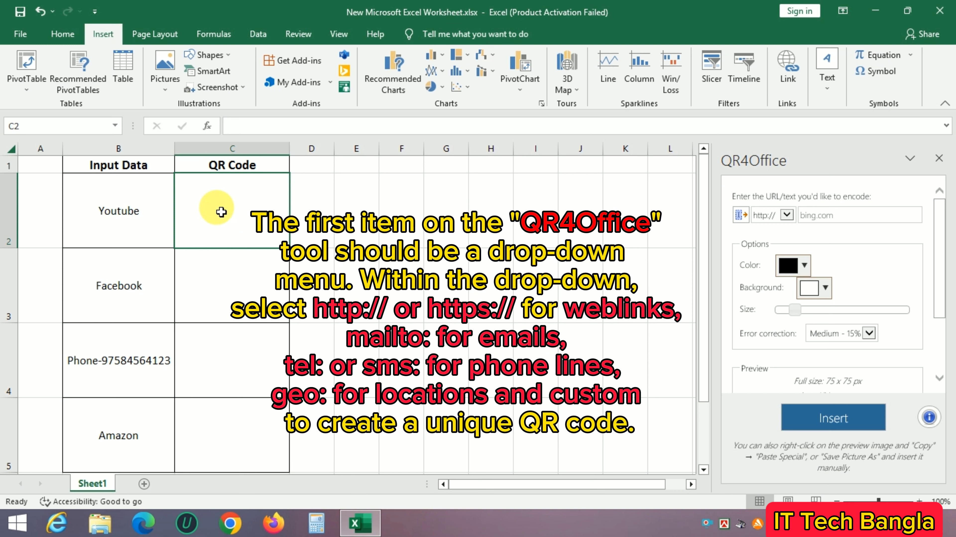
pyautogui.click(787, 216)
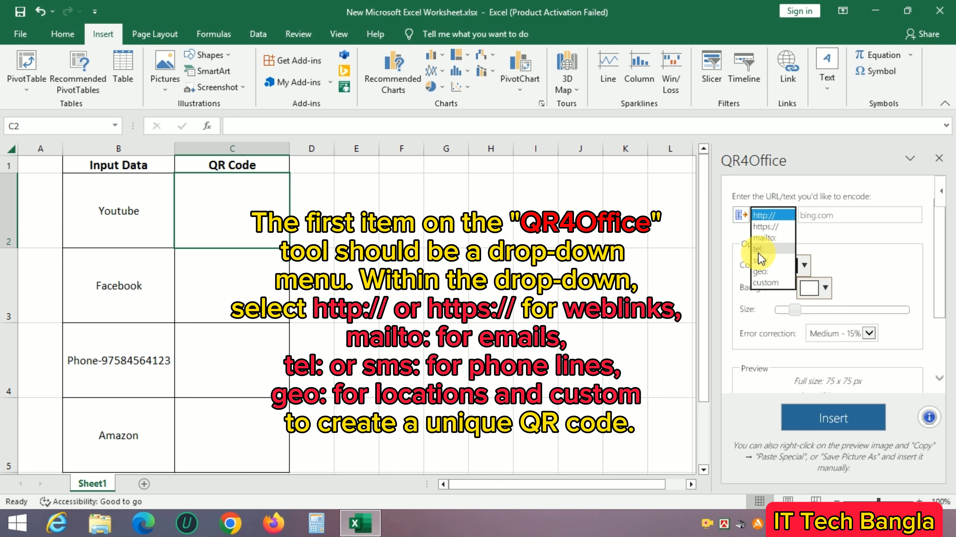
pyautogui.click(773, 215)
pyautogui.click(853, 222)
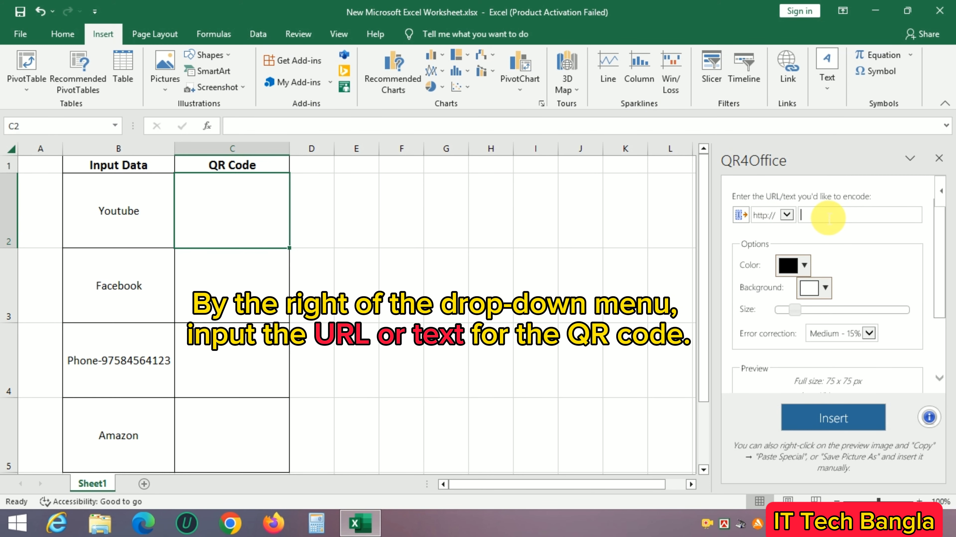
pyautogui.write('youtube.com')
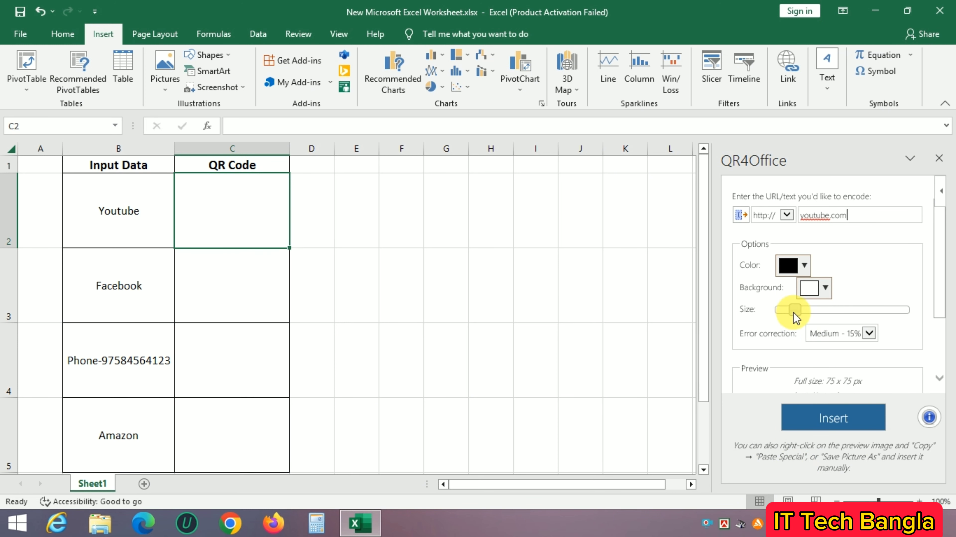
pyautogui.moveTo(941, 289); pyautogui.dragTo(932, 341)
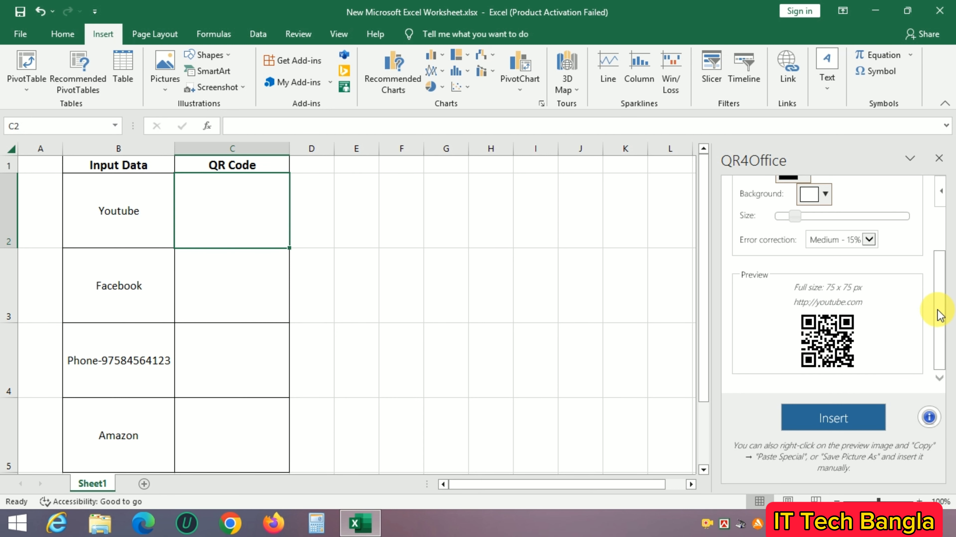
pyautogui.click(838, 416)
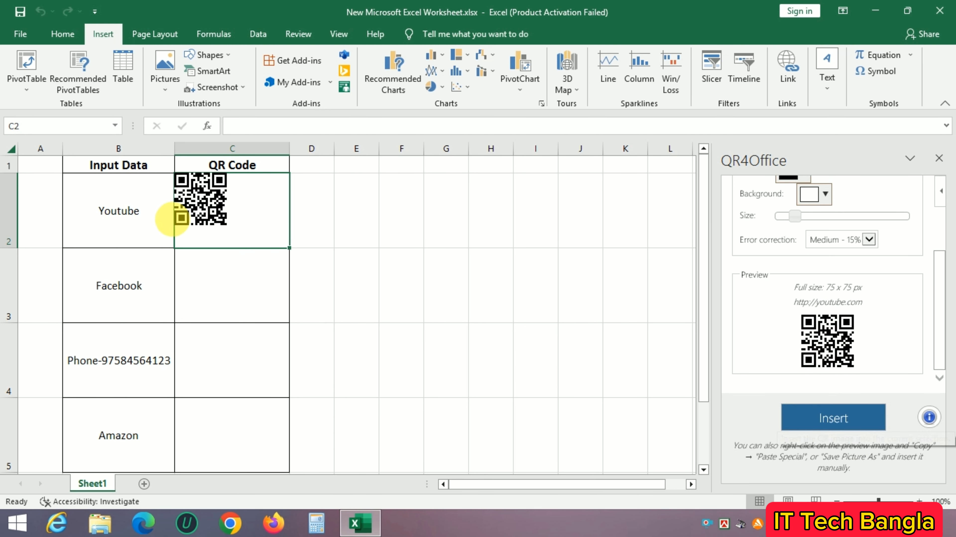
# Position the Youtube QR code inside cell C2 and narrow column C to fit it more closely.
pyautogui.moveTo(209, 207)
pyautogui.mouseDown()
pyautogui.moveTo(261, 247)
pyautogui.moveTo(236, 203)
pyautogui.moveTo(217, 209)
pyautogui.mouseUp()
pyautogui.click(327, 309)
pyautogui.click(249, 228)
pyautogui.click(325, 243)
pyautogui.click(324, 271)
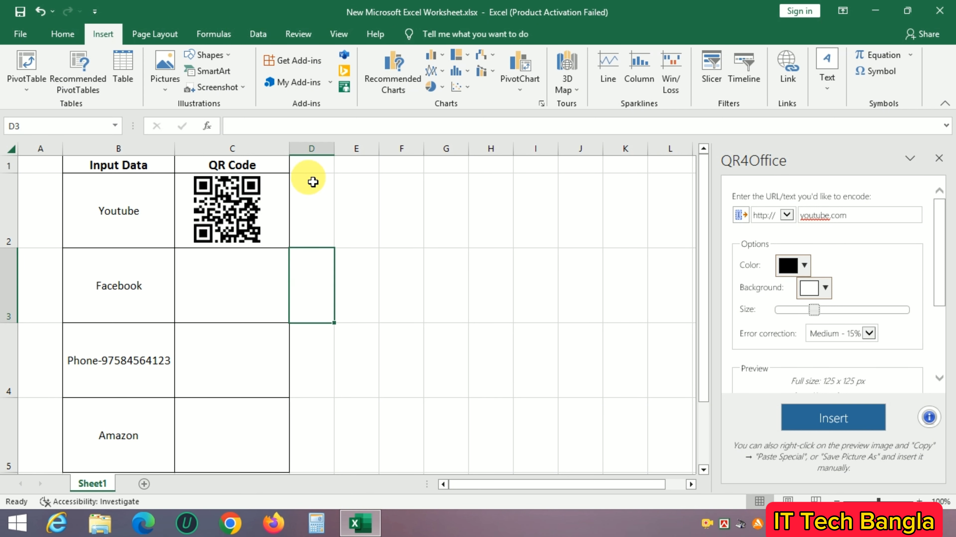
pyautogui.moveTo(295, 155); pyautogui.dragTo(277, 155)
pyautogui.click(233, 260)
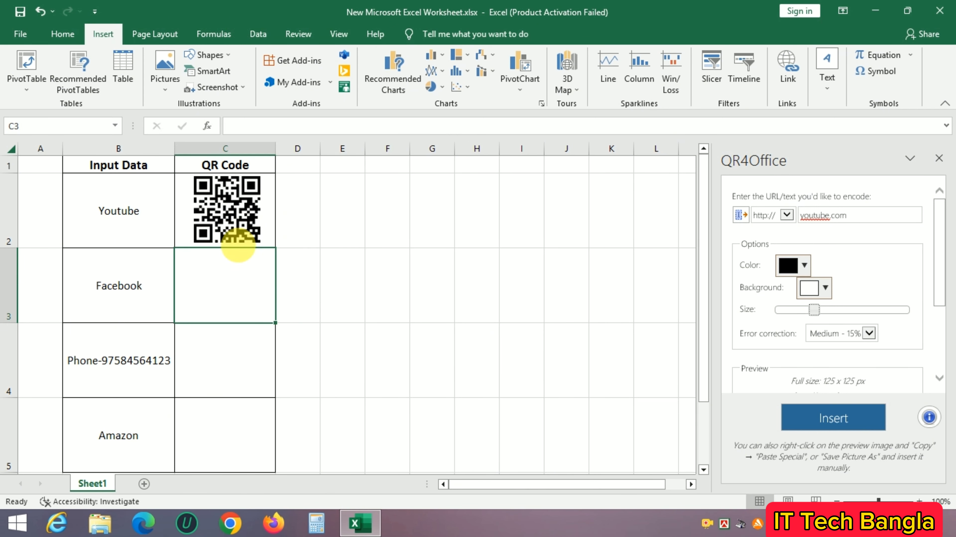
pyautogui.click(447, 354)
pyautogui.click(198, 199)
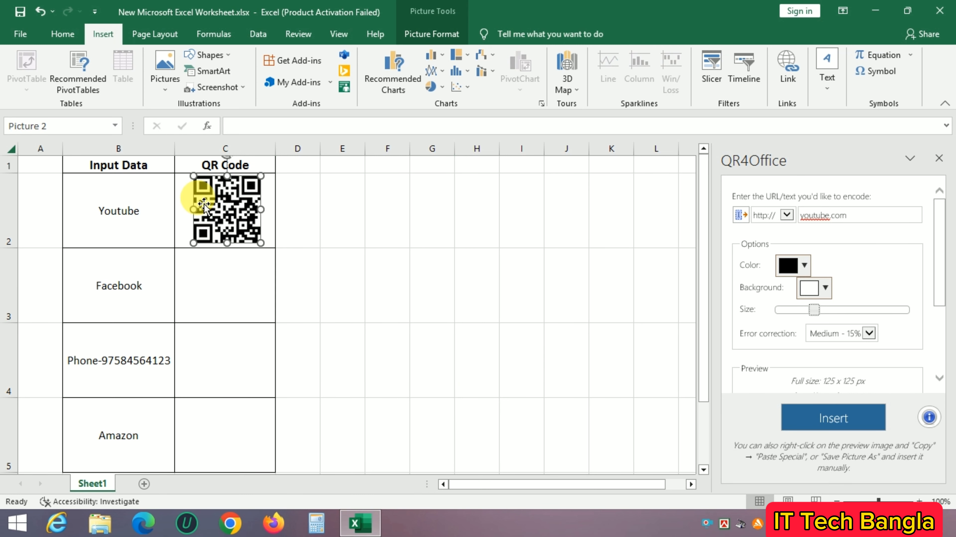
pyautogui.rightClick(226, 208)
pyautogui.click(396, 341)
pyautogui.click(231, 202)
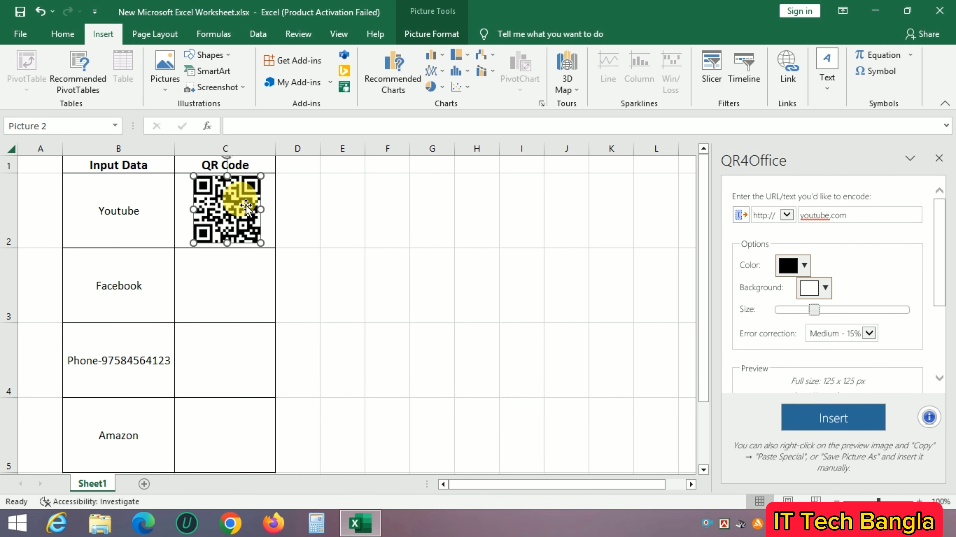
# Select cell C3 beside Facebook and replace the address to encode with facebook.com.
pyautogui.click(111, 282)
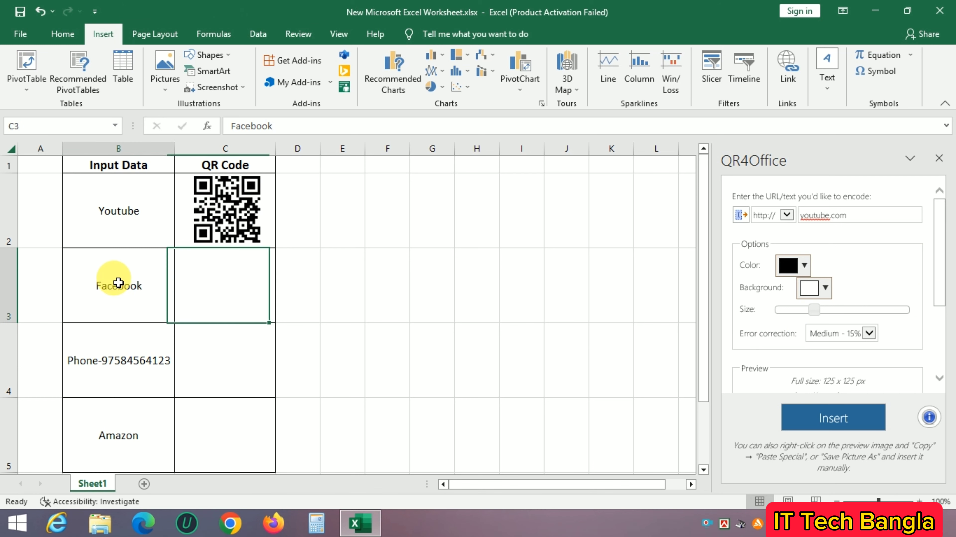
pyautogui.click(203, 305)
pyautogui.doubleClick(863, 216)
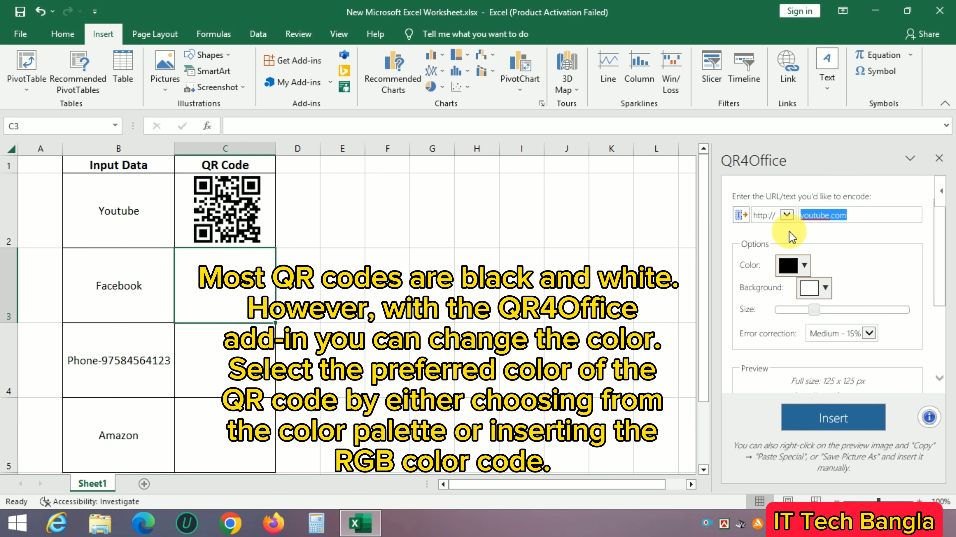
pyautogui.write('fa')
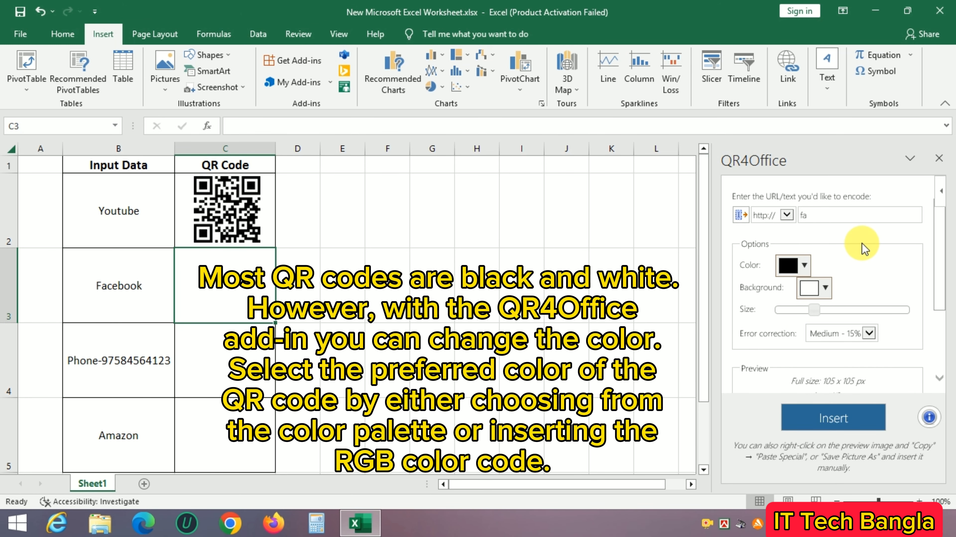
pyautogui.write('cebook.com')
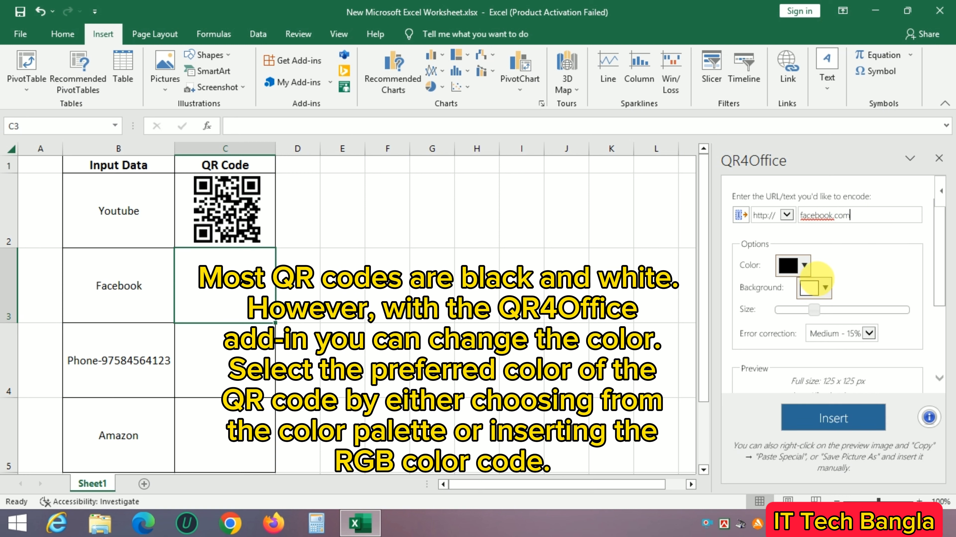
pyautogui.moveTo(940, 278); pyautogui.dragTo(951, 233)
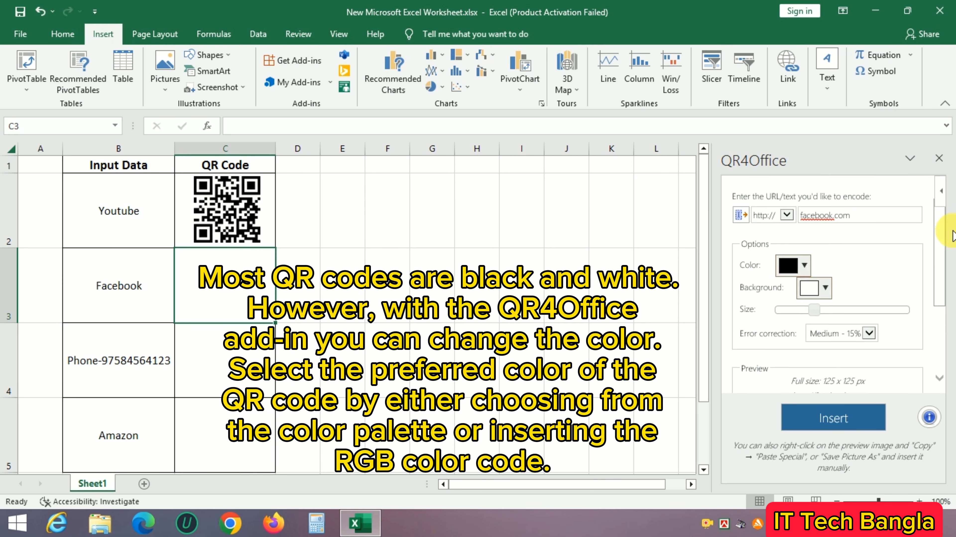
# Set the QR code colour to light blue and insert the Facebook code into cell C3.
pyautogui.click(805, 265)
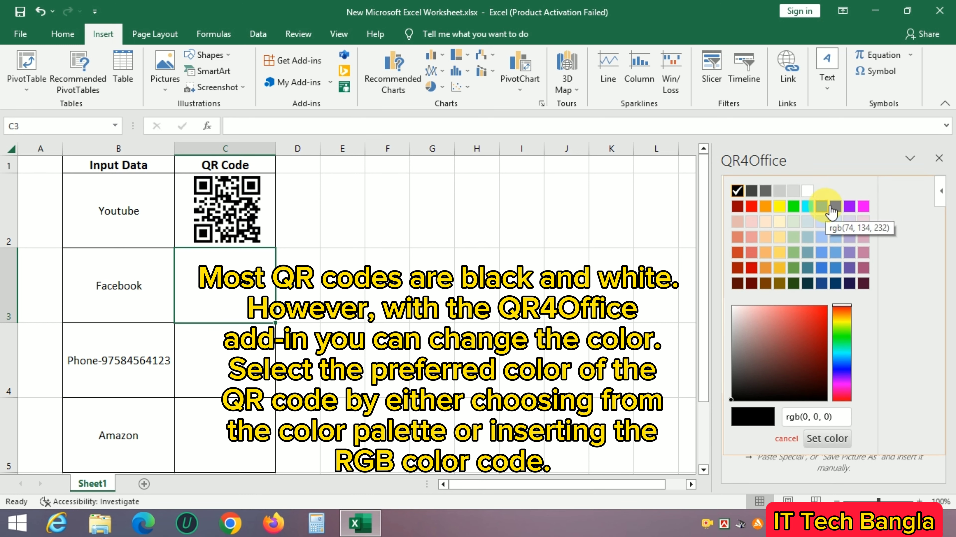
pyautogui.click(822, 252)
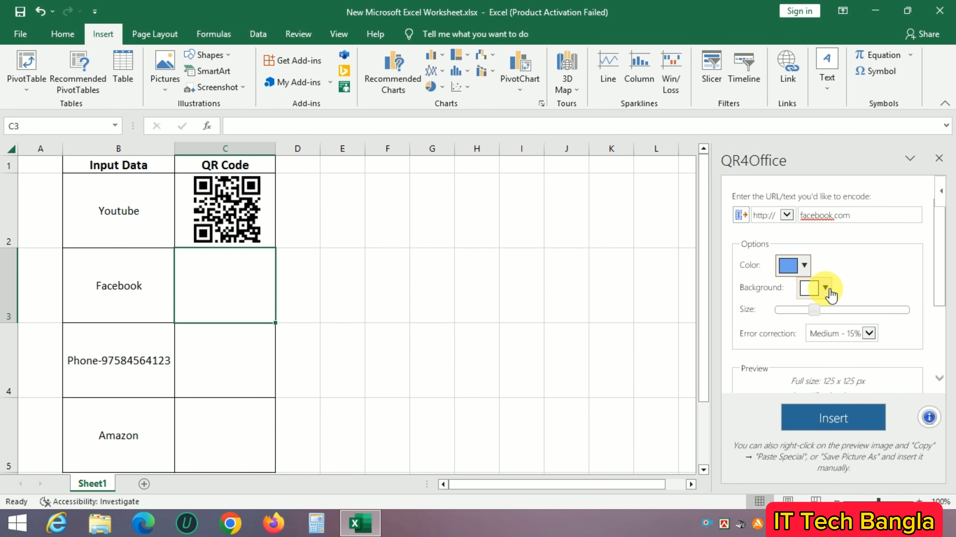
pyautogui.click(829, 290)
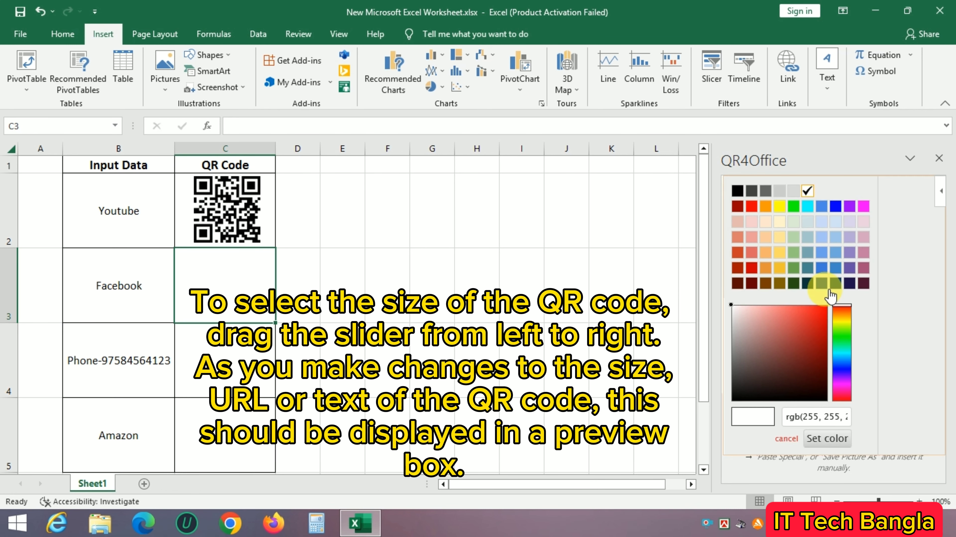
pyautogui.click(793, 440)
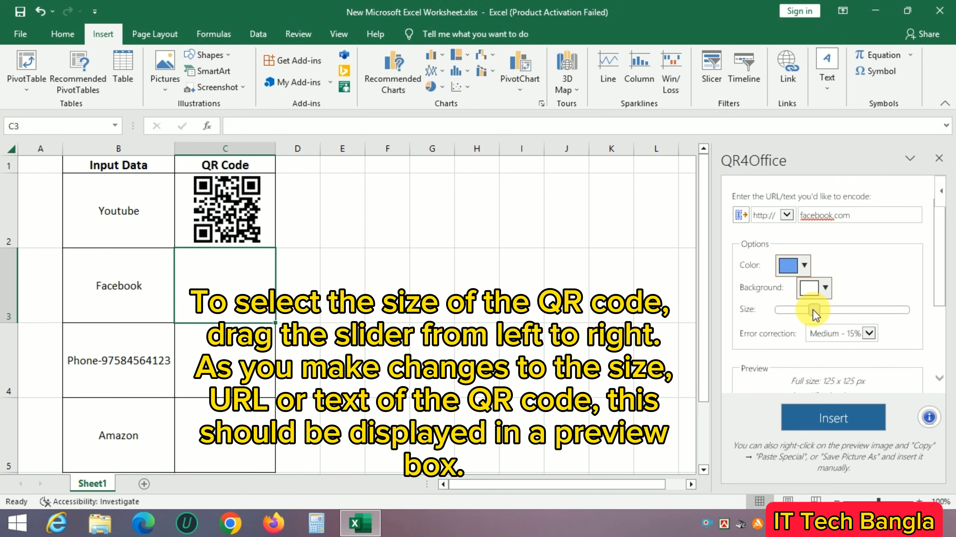
pyautogui.moveTo(814, 310); pyautogui.dragTo(822, 309)
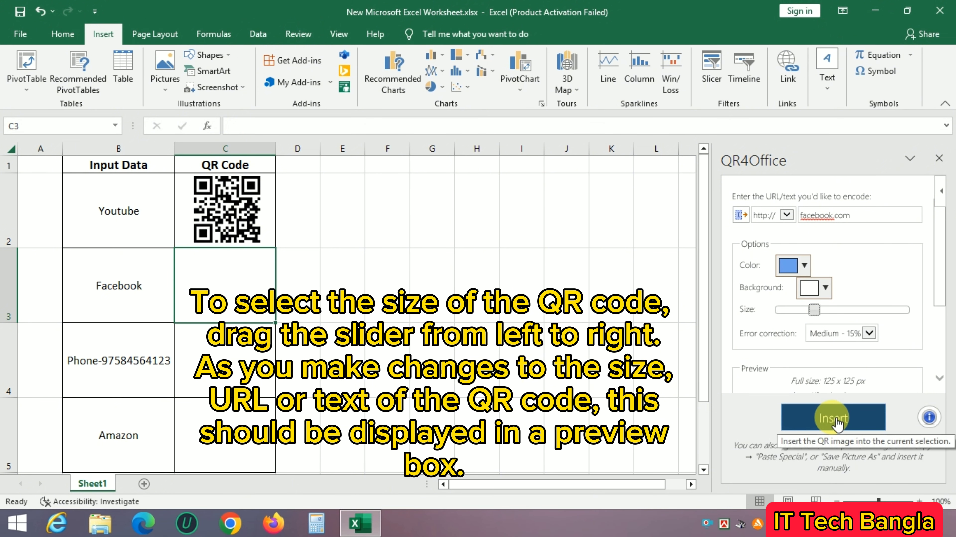
pyautogui.scroll(-4, 913, 373)
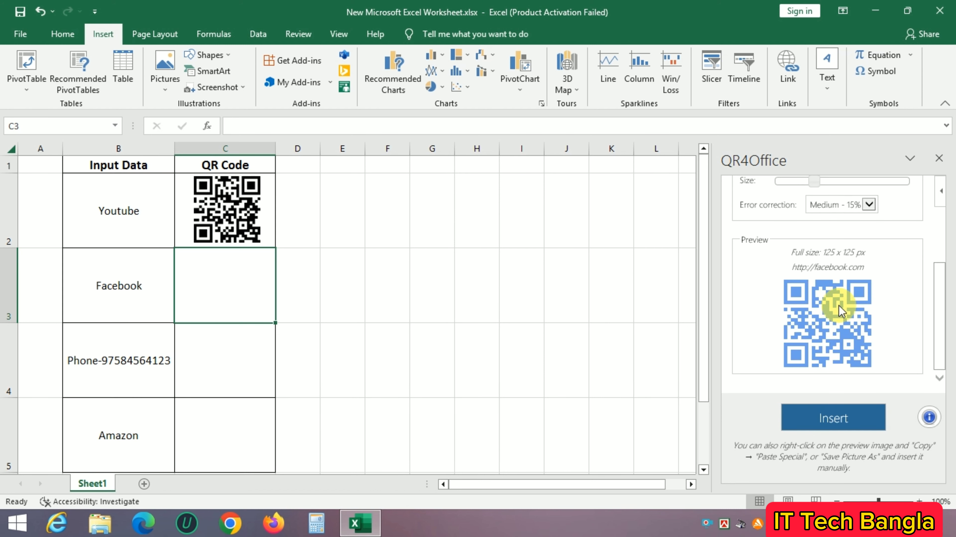
pyautogui.click(822, 418)
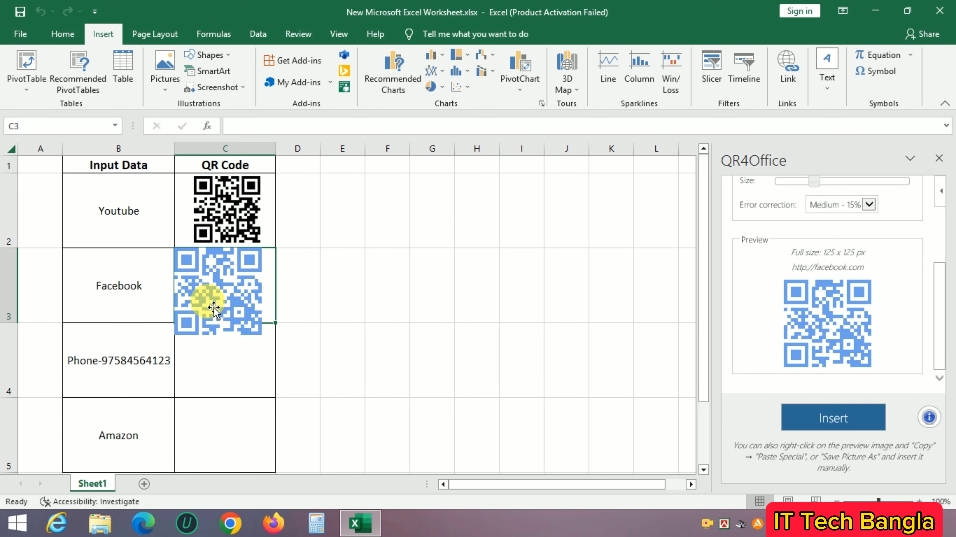
# Shrink the Facebook QR code to the row height and centre it inside cell C3.
pyautogui.click(233, 325)
pyautogui.moveTo(262, 335); pyautogui.dragTo(248, 321)
pyautogui.moveTo(219, 279); pyautogui.dragTo(238, 279)
pyautogui.click(393, 352)
# Select cell C4 beside the phone entry and set the encoding type to tel:.
pyautogui.click(106, 358)
pyautogui.click(200, 366)
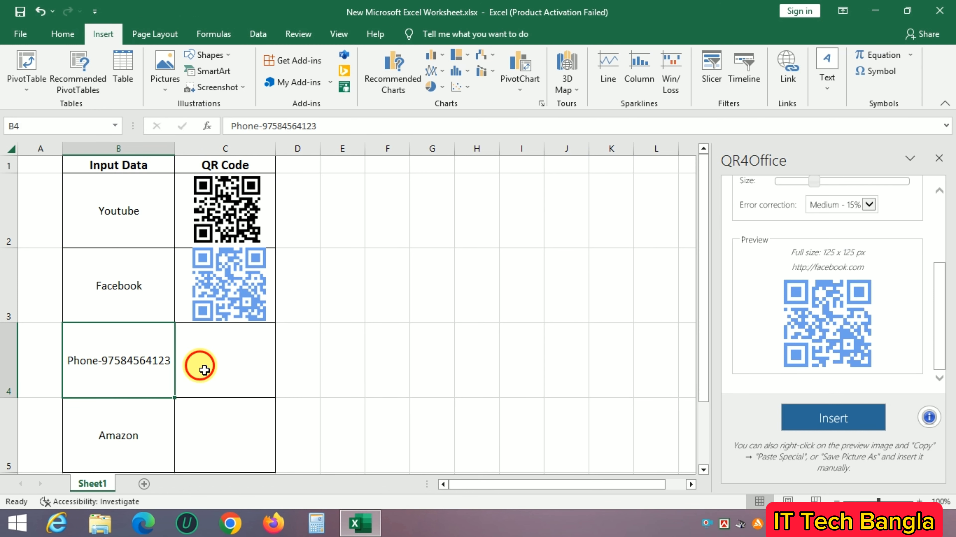
pyautogui.moveTo(936, 291); pyautogui.dragTo(953, 241)
pyautogui.click(787, 216)
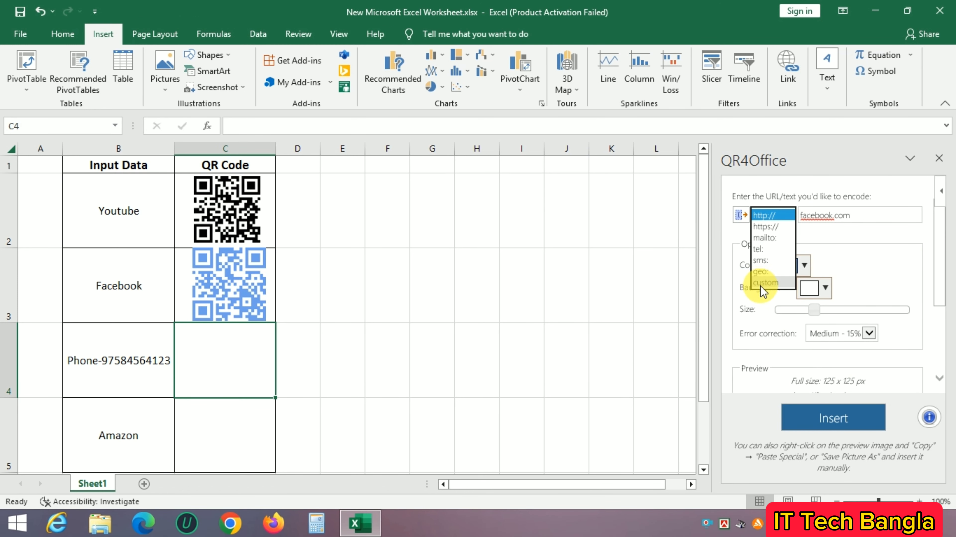
pyautogui.click(763, 250)
# Copy only the phone number from cell B4 and replace the text to encode with it.
pyautogui.click(132, 361)
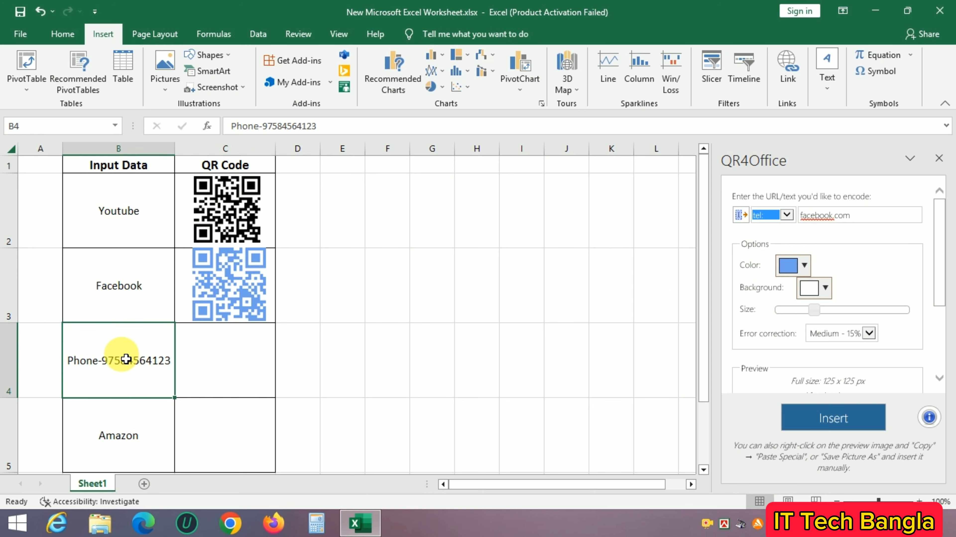
pyautogui.click(283, 127)
pyautogui.doubleClick(299, 128)
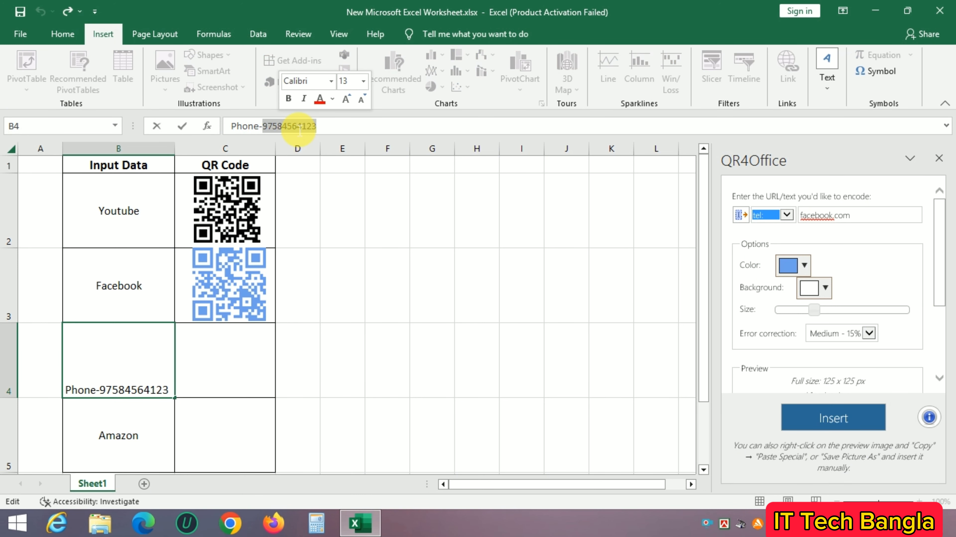
pyautogui.click(890, 212)
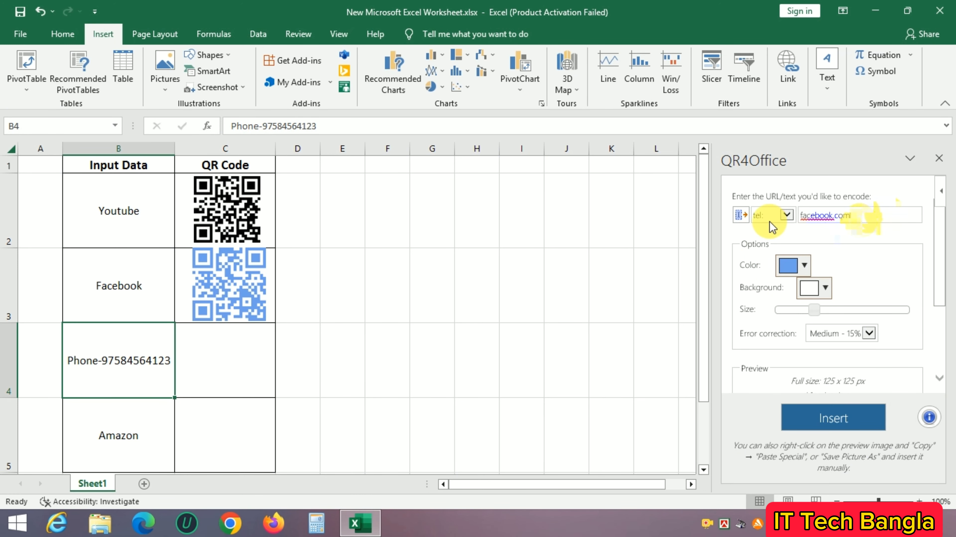
pyautogui.moveTo(855, 216); pyautogui.dragTo(790, 225)
pyautogui.hotkey('ctrl', 'v')
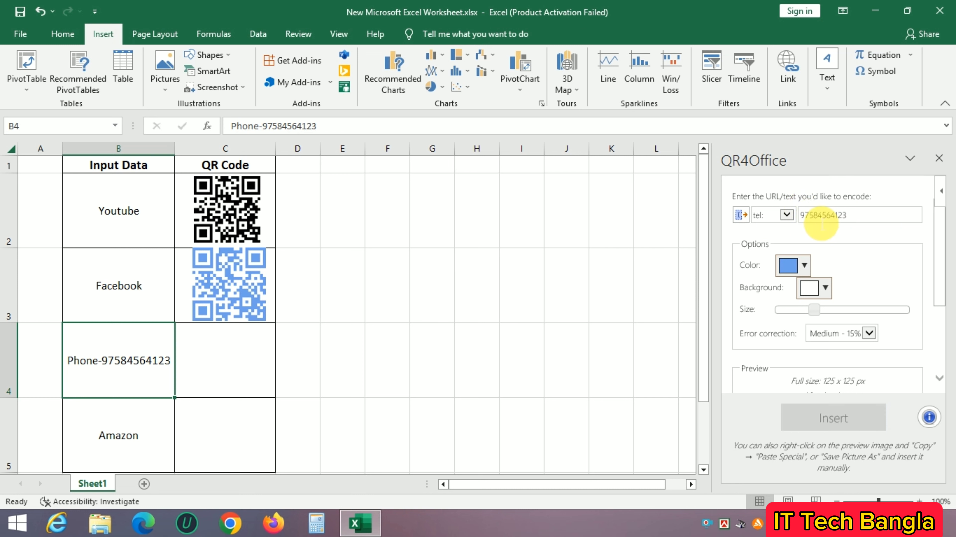
# Set the QR code colour to black and insert the phone number's code into the sheet.
pyautogui.moveTo(937, 267)
pyautogui.mouseDown()
pyautogui.moveTo(941, 298)
pyautogui.moveTo(938, 263)
pyautogui.mouseUp()
pyautogui.click(809, 267)
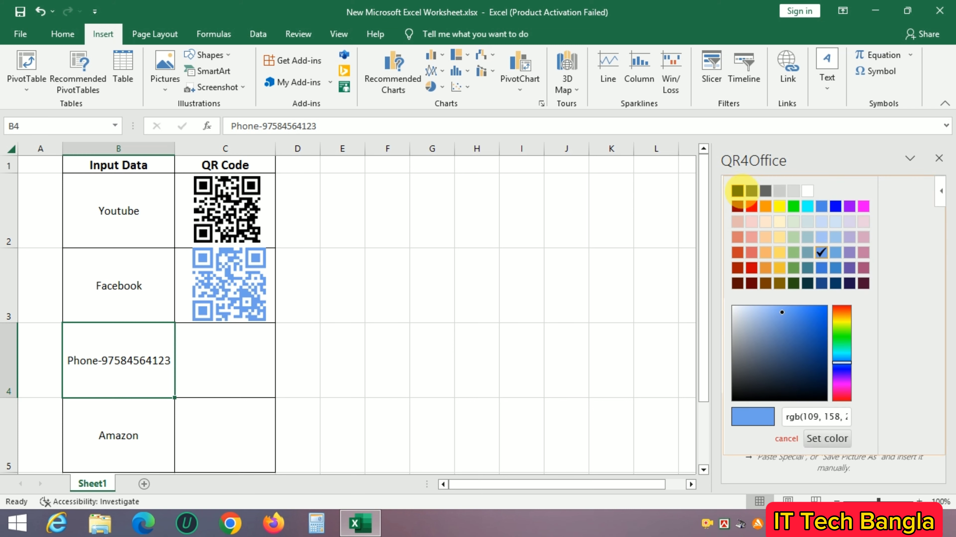
pyautogui.click(740, 191)
pyautogui.moveTo(938, 295); pyautogui.dragTo(938, 373)
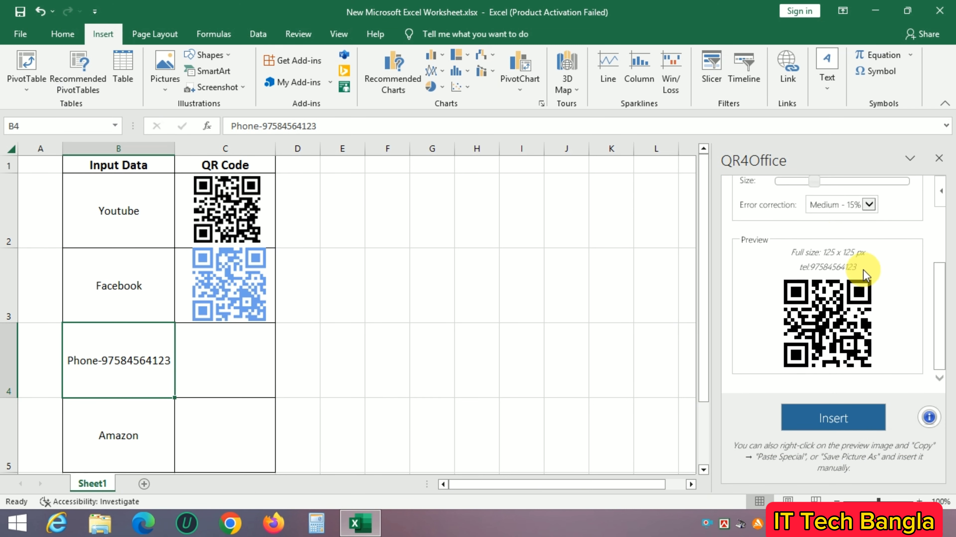
pyautogui.click(833, 418)
# Move the phone number's QR code into cell C4 and shrink it to fit inside the cell.
pyautogui.moveTo(117, 362); pyautogui.dragTo(237, 364)
pyautogui.moveTo(270, 412); pyautogui.dragTo(257, 400)
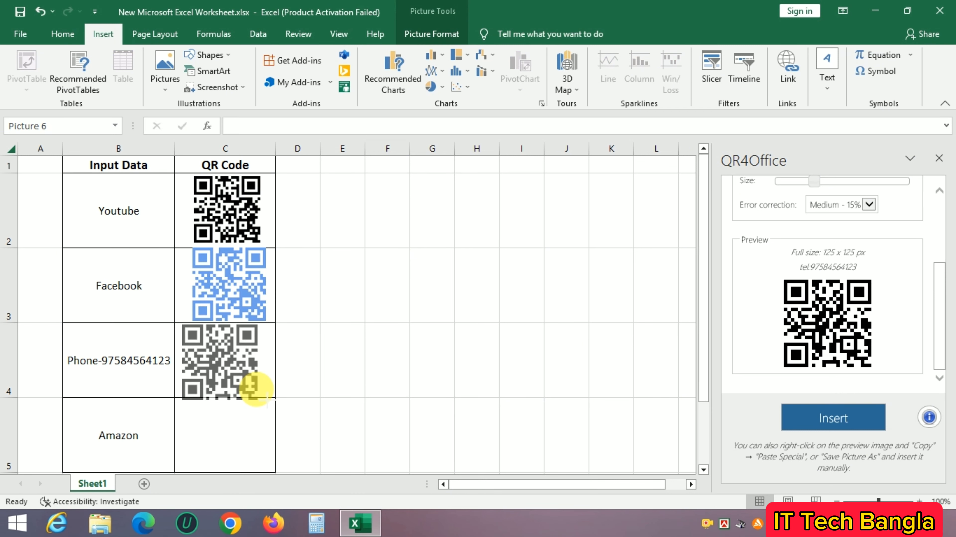
pyautogui.moveTo(196, 335); pyautogui.dragTo(207, 334)
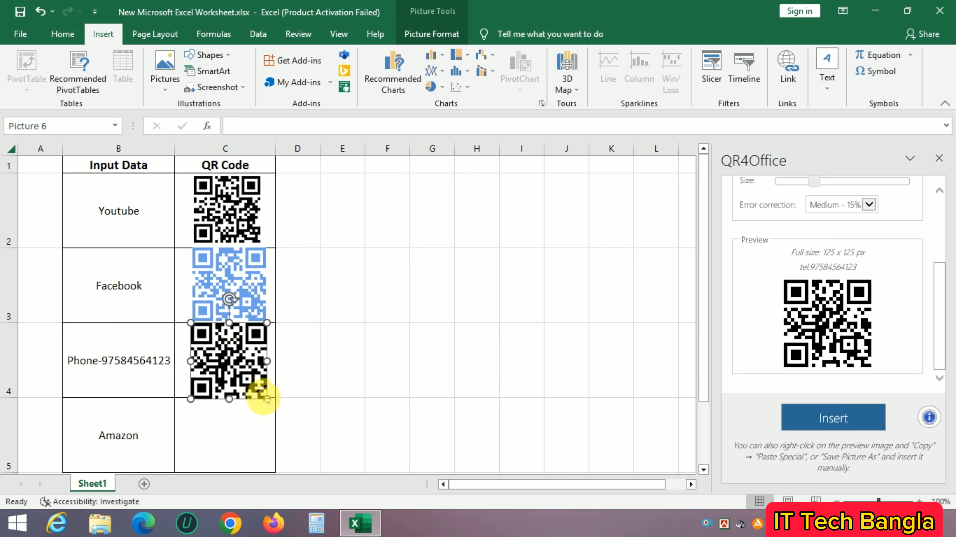
pyautogui.moveTo(266, 399); pyautogui.dragTo(260, 393)
pyautogui.moveTo(231, 350); pyautogui.dragTo(231, 351)
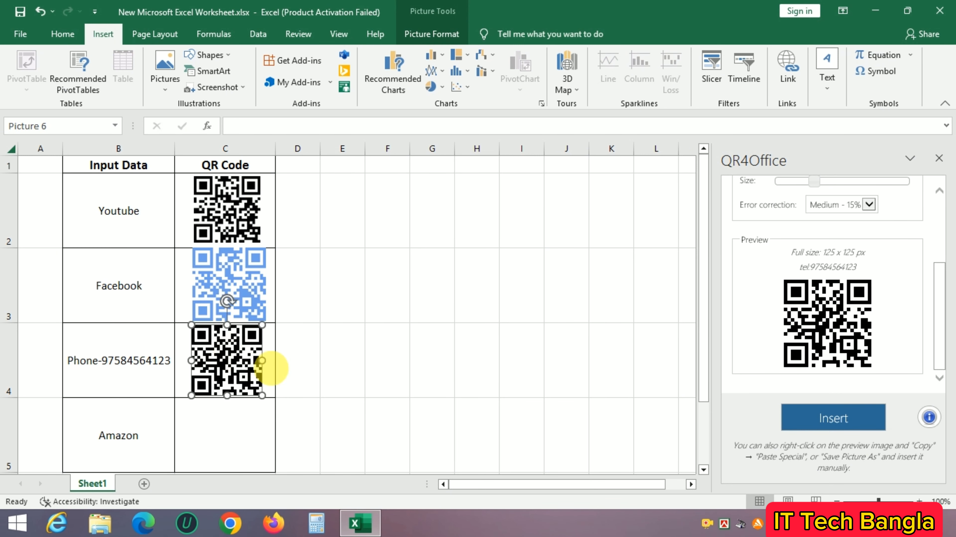
pyautogui.click(295, 372)
pyautogui.click(223, 434)
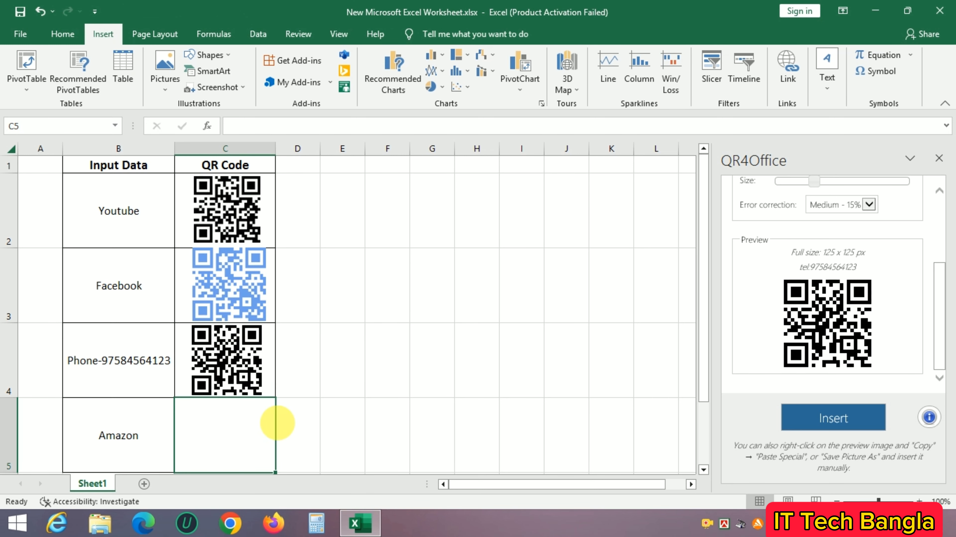
pyautogui.moveTo(940, 326); pyautogui.dragTo(950, 239)
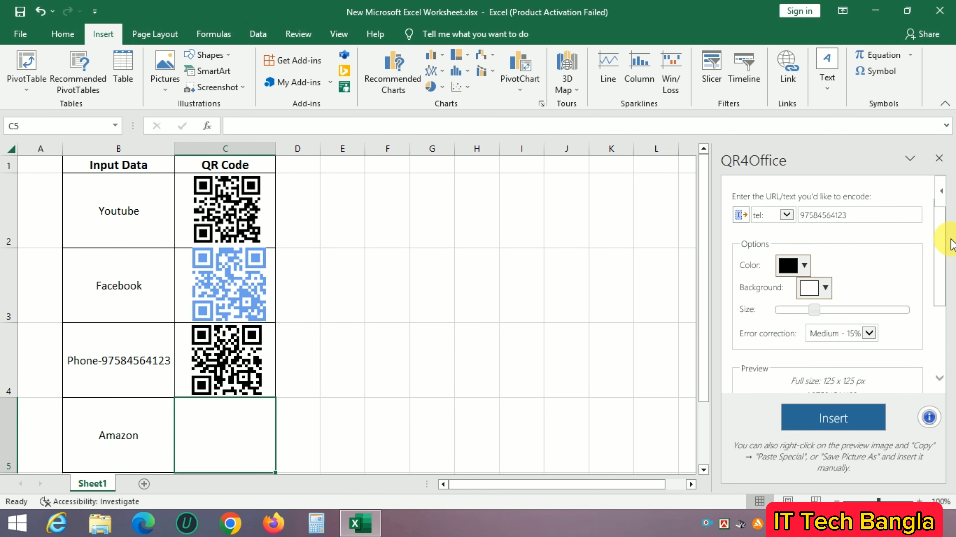
pyautogui.click(783, 217)
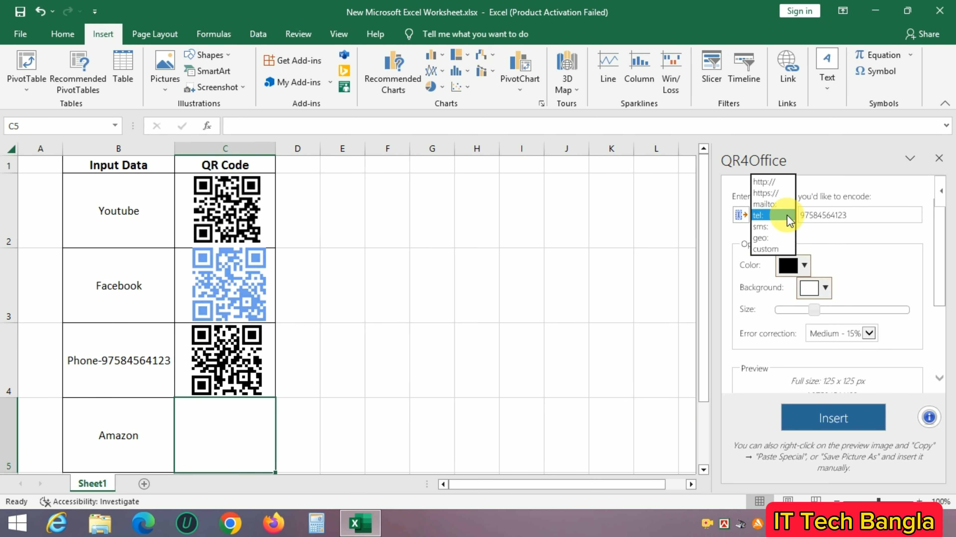
pyautogui.click(765, 248)
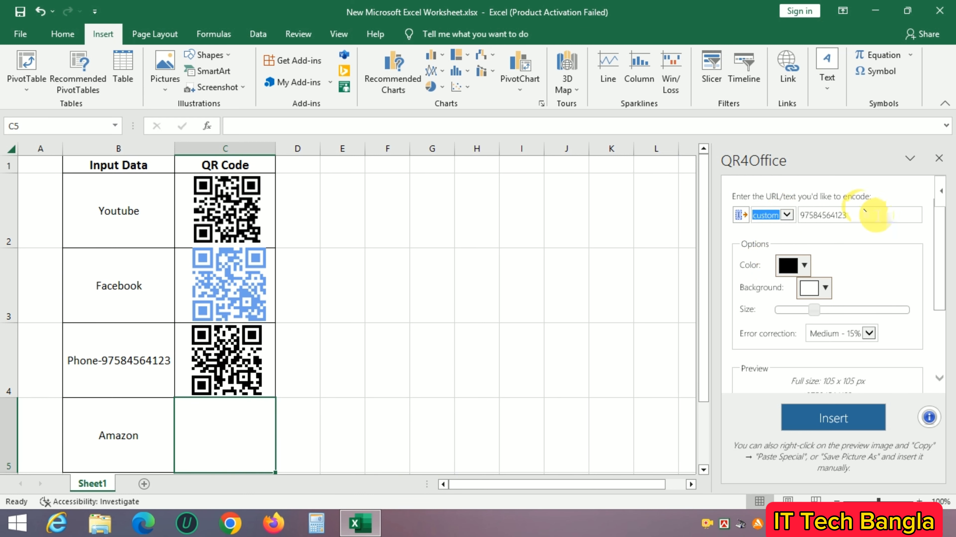
pyautogui.click(786, 215)
pyautogui.click(772, 154)
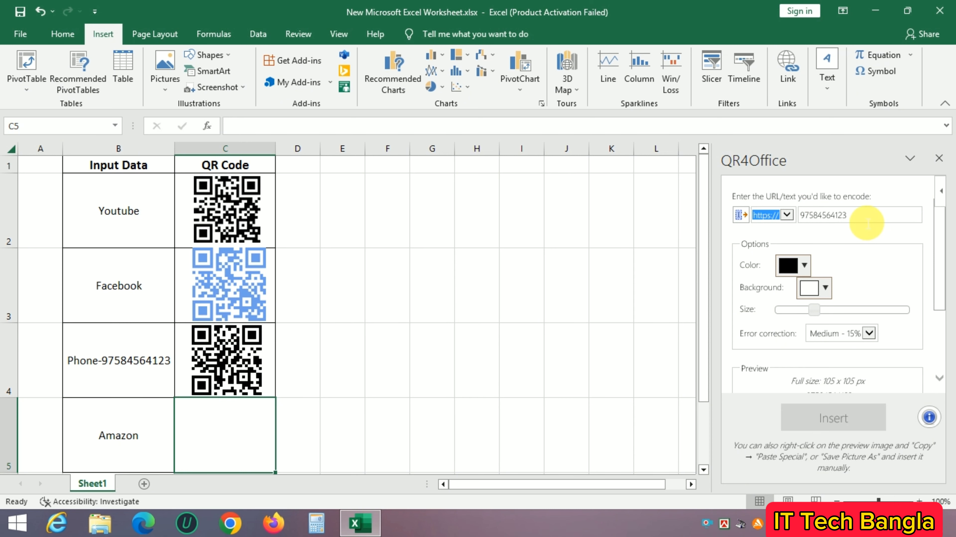
# Replace the text to encode with amazon.com.
pyautogui.doubleClick(865, 215)
pyautogui.write('am')
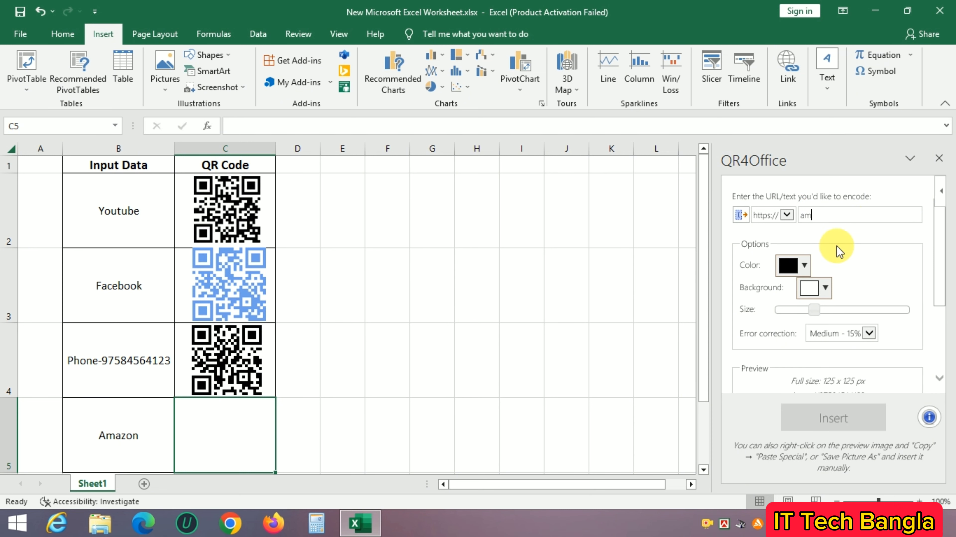
pyautogui.write('azon')
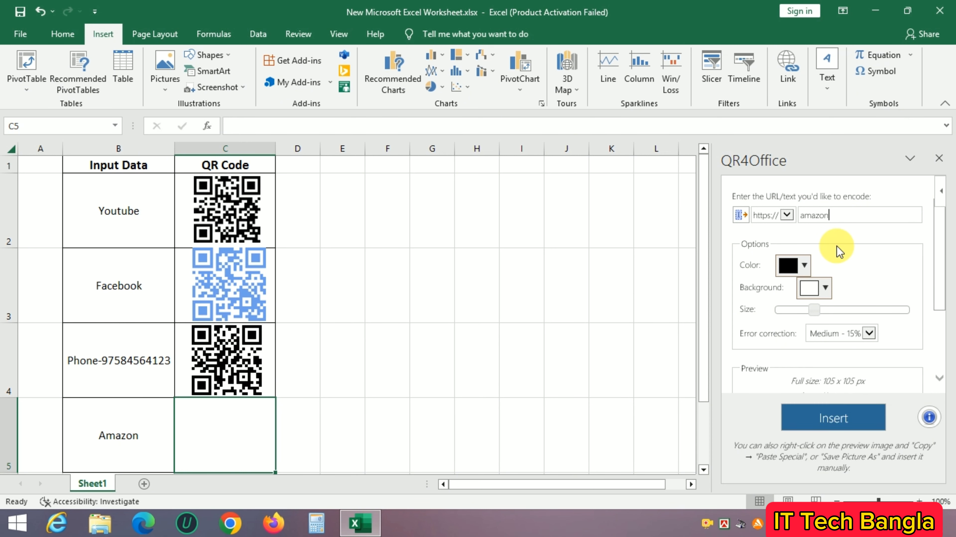
pyautogui.write('.com')
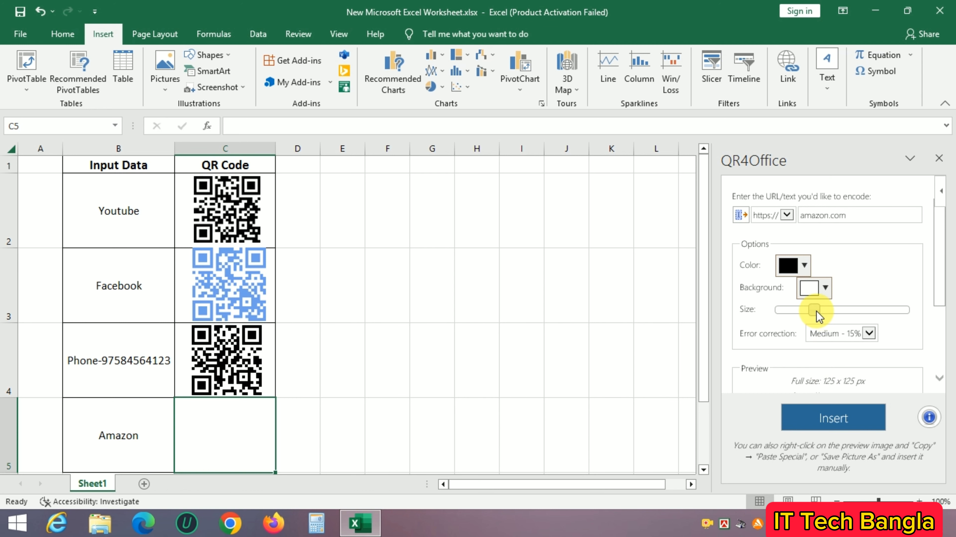
# Reduce the QR code's size to 100 x 100 px and insert the Amazon code into the sheet.
pyautogui.moveTo(813, 309); pyautogui.dragTo(805, 310)
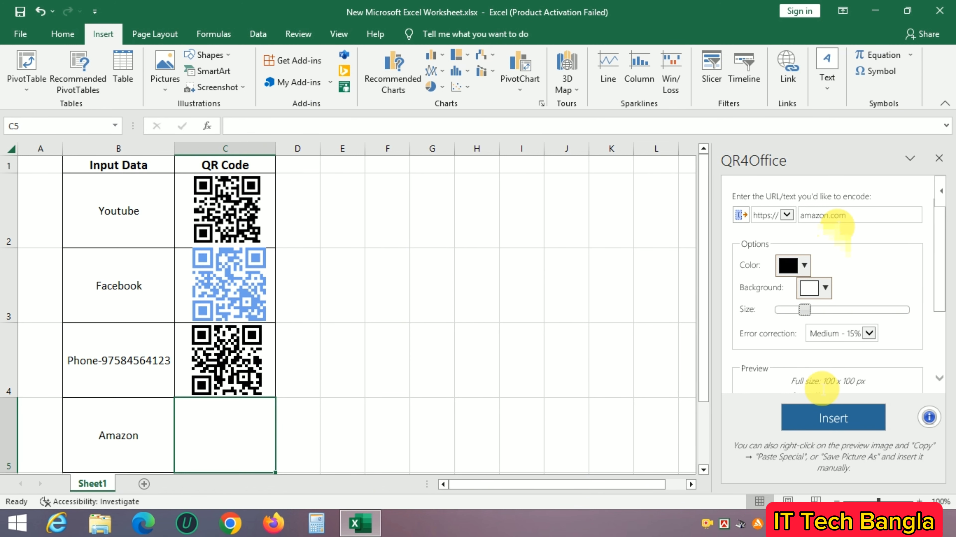
pyautogui.click(849, 416)
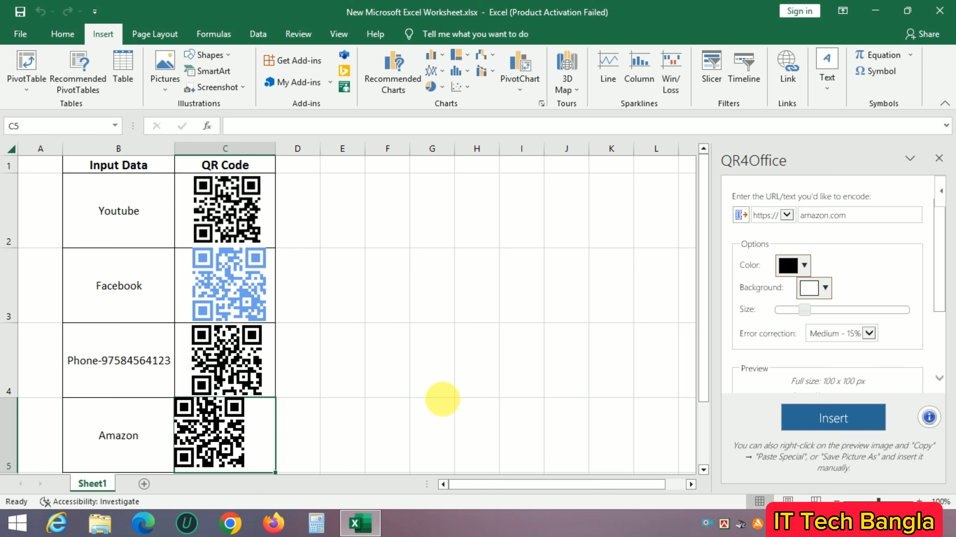
# Centre the Amazon QR code inside cell C5 and close the QR4Office add-in.
pyautogui.moveTo(704, 378); pyautogui.dragTo(704, 377)
pyautogui.moveTo(213, 437); pyautogui.dragTo(228, 438)
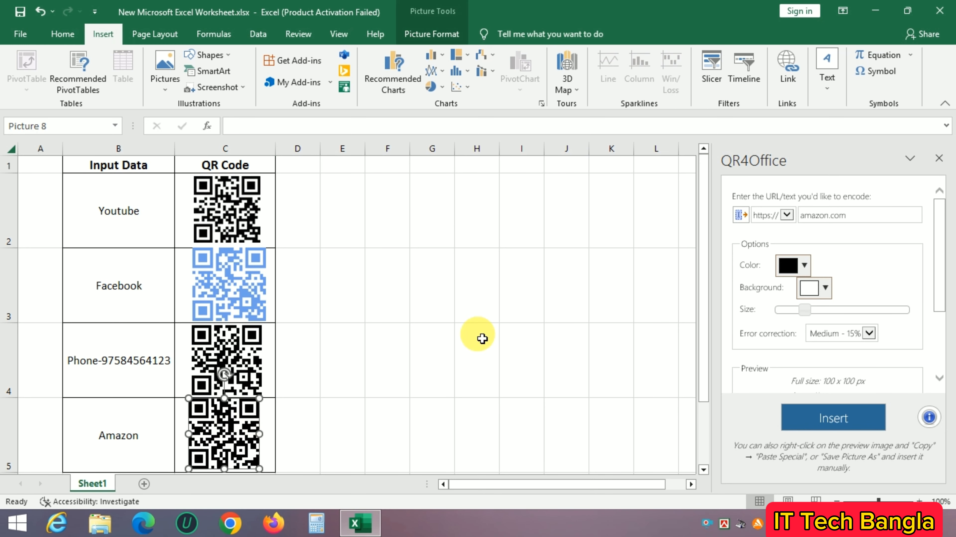
pyautogui.click(482, 339)
pyautogui.click(420, 227)
pyautogui.click(398, 357)
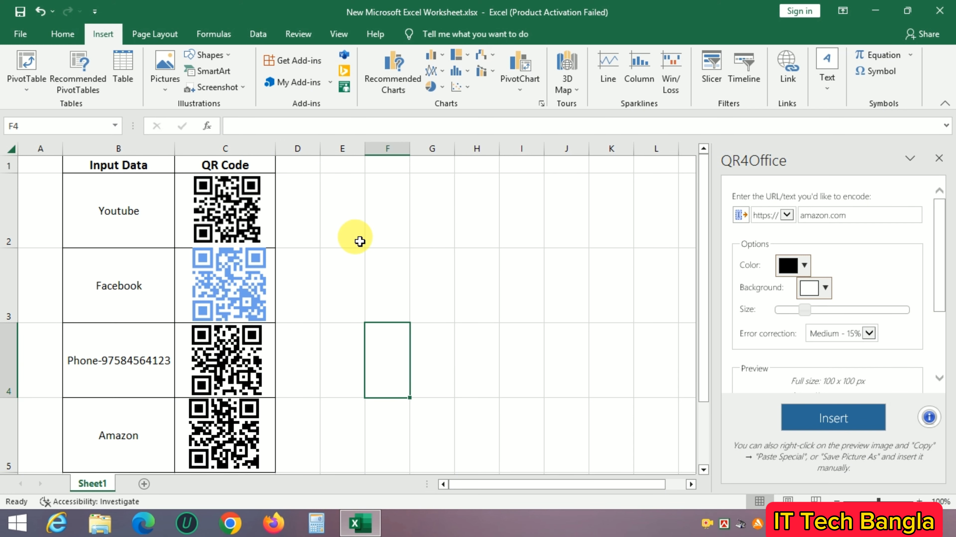
pyautogui.click(939, 163)
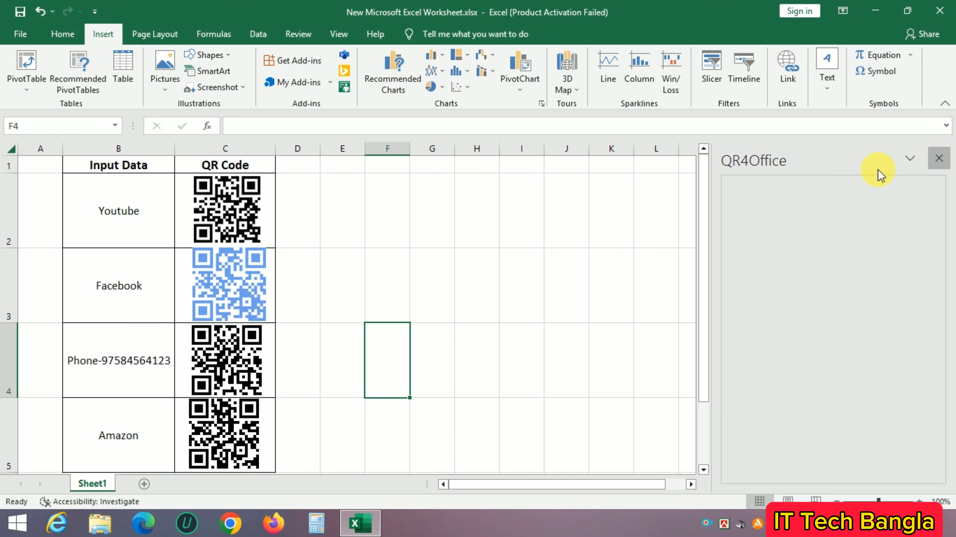
pyautogui.click(337, 294)
# Copy the Youtube QR code picture in cell C2.
pyautogui.click(236, 205)
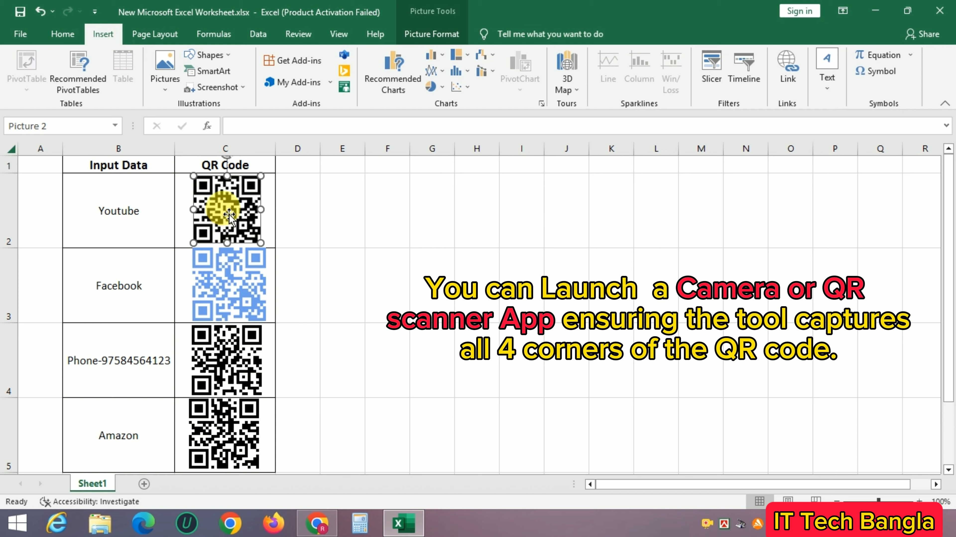
pyautogui.rightClick(225, 209)
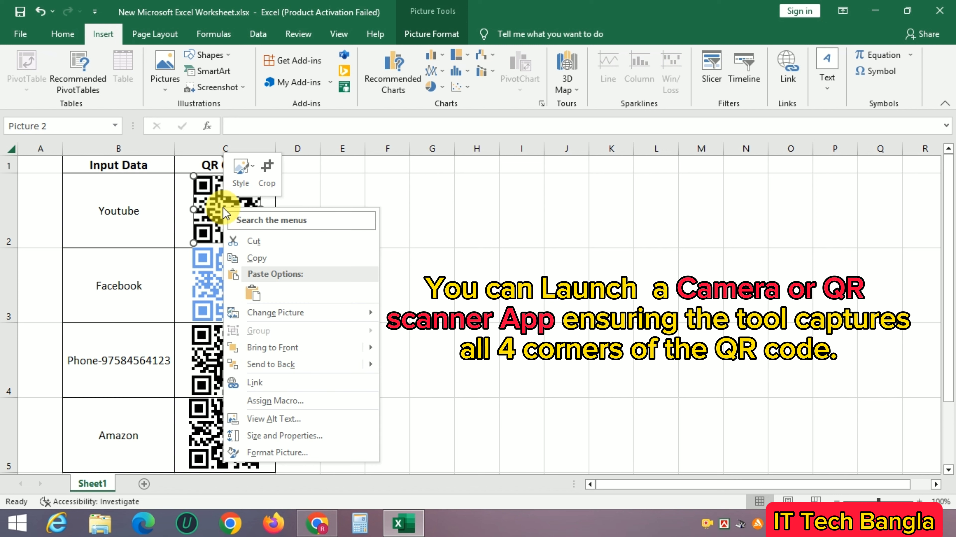
pyautogui.click(256, 258)
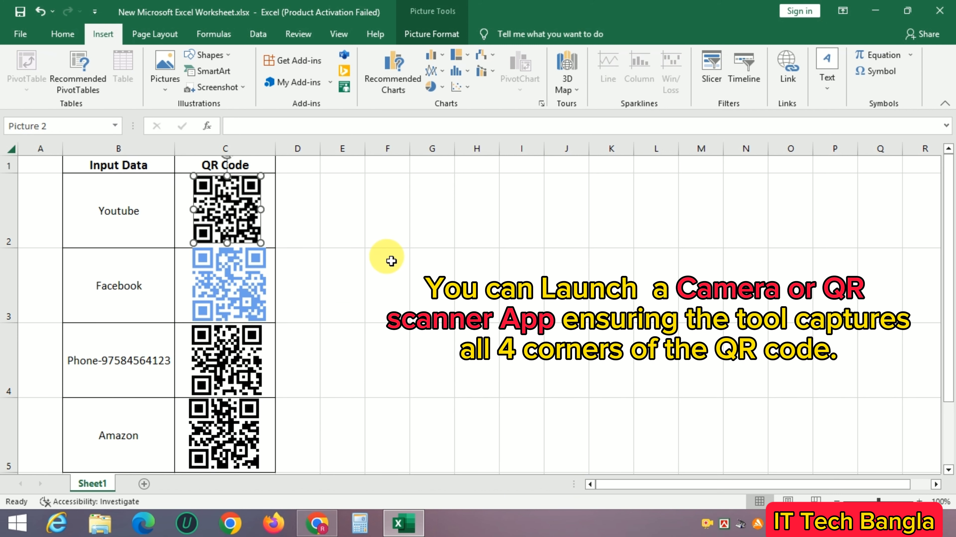
# Minimize the workbook and create a new Microsoft Word document on the desktop.
pyautogui.click(869, 15)
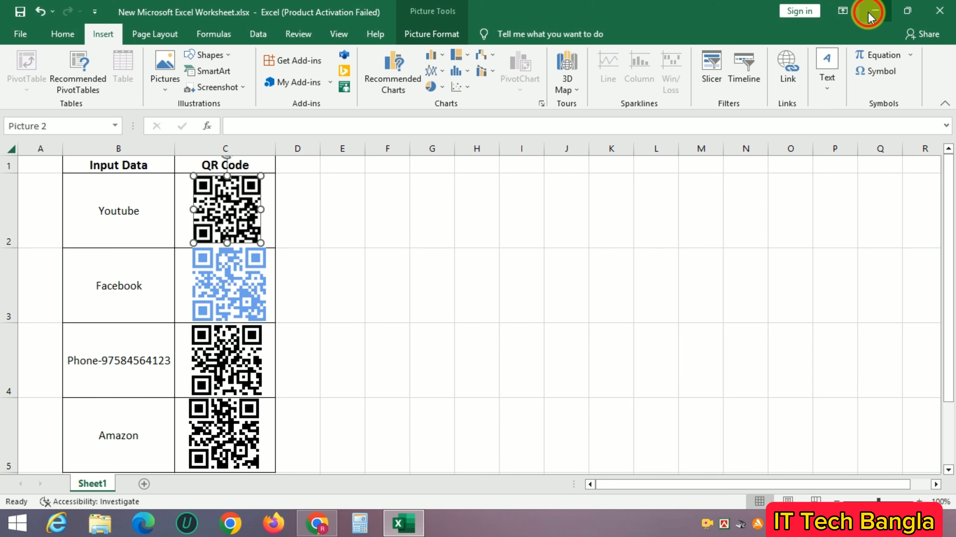
pyautogui.rightClick(365, 284)
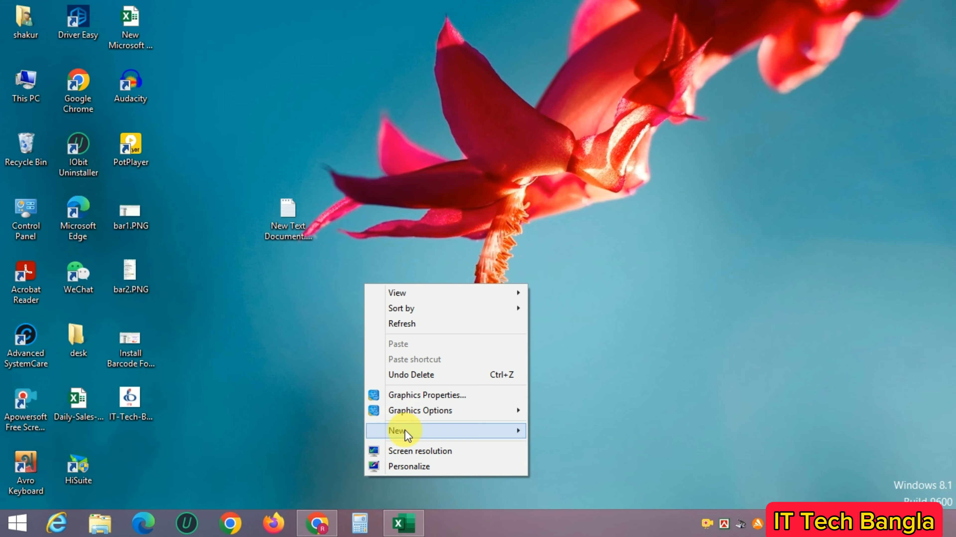
pyautogui.moveTo(405, 430)
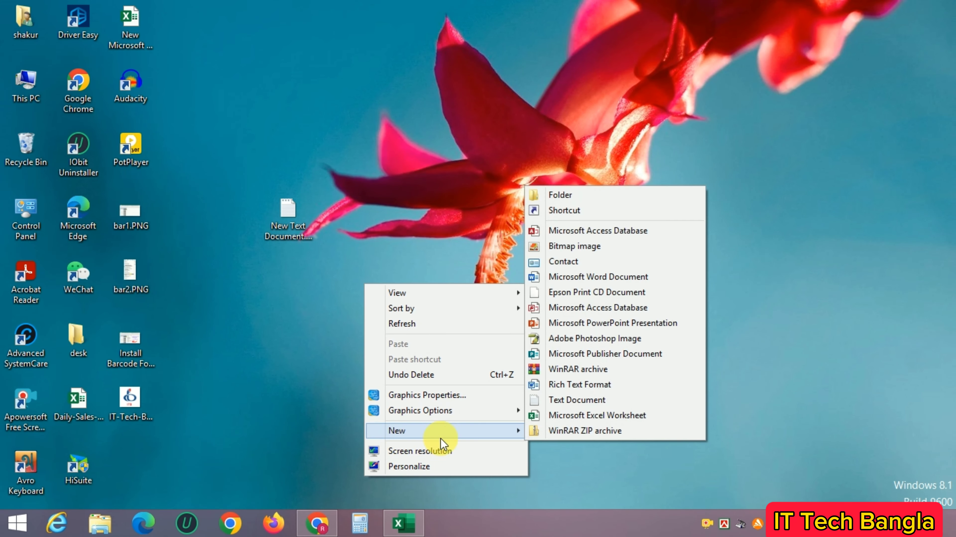
pyautogui.click(608, 278)
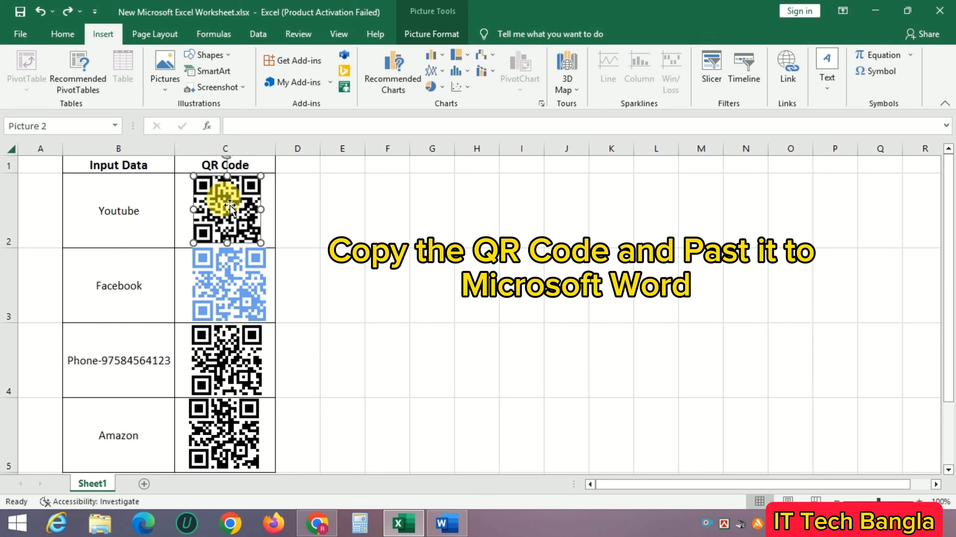
# Copy the Youtube QR code from the worksheet and paste it into the new Word document.
pyautogui.rightClick(223, 199)
pyautogui.click(273, 249)
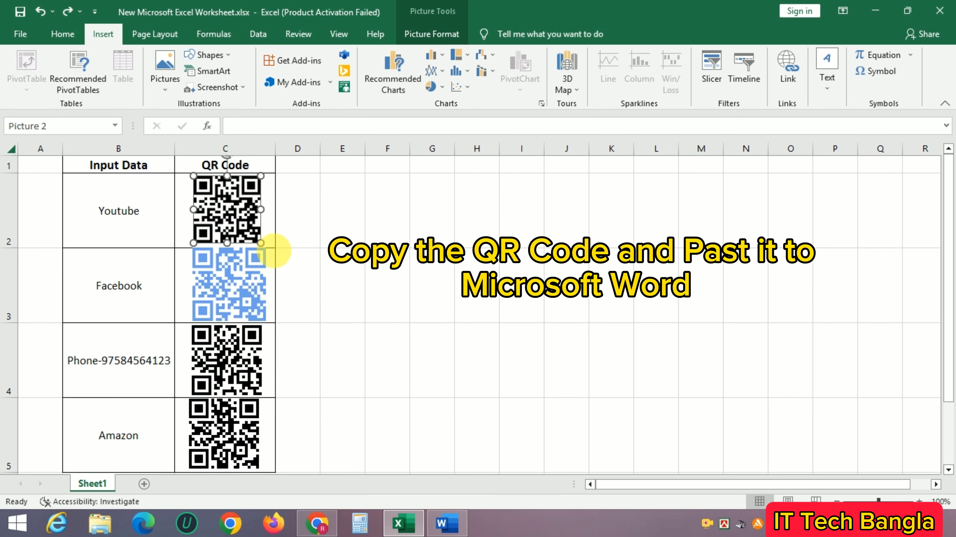
pyautogui.click(447, 523)
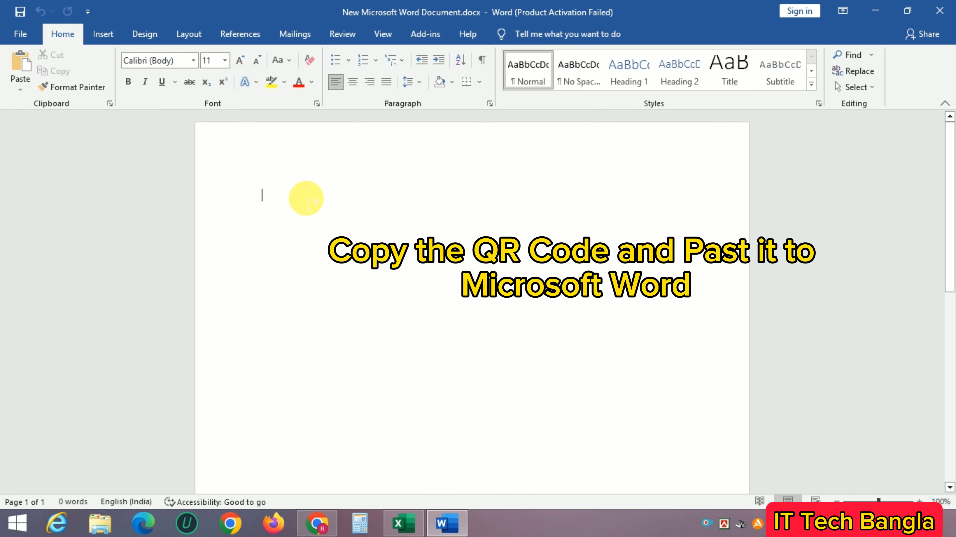
pyautogui.hotkey('ctrl', 'v')
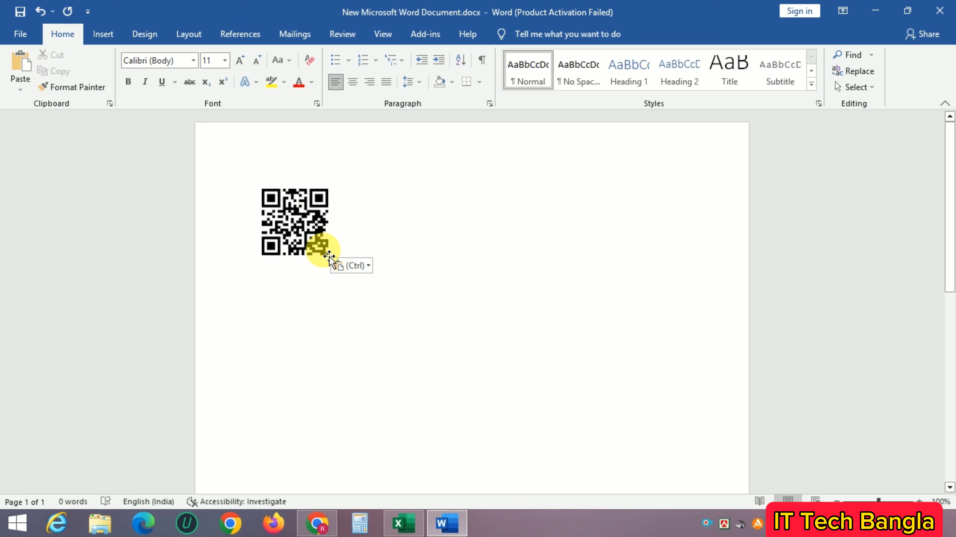
# Enlarge the pasted QR code proportionally to about twice its size.
pyautogui.click(317, 247)
pyautogui.moveTo(330, 256); pyautogui.dragTo(409, 336)
pyautogui.click(474, 265)
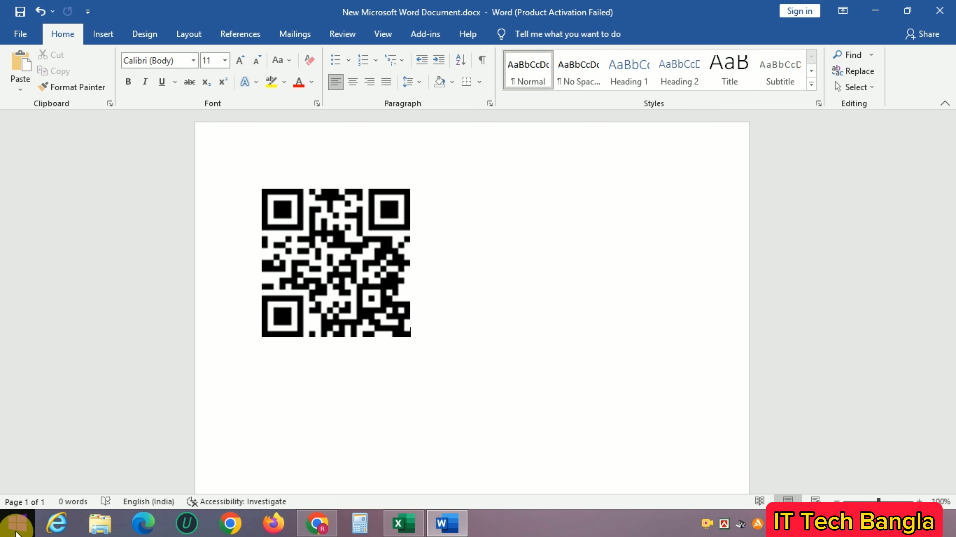
# Open Snipping Tool and capture a new snip tightly around the enlarged QR code in the Word document.
pyautogui.click(15, 532)
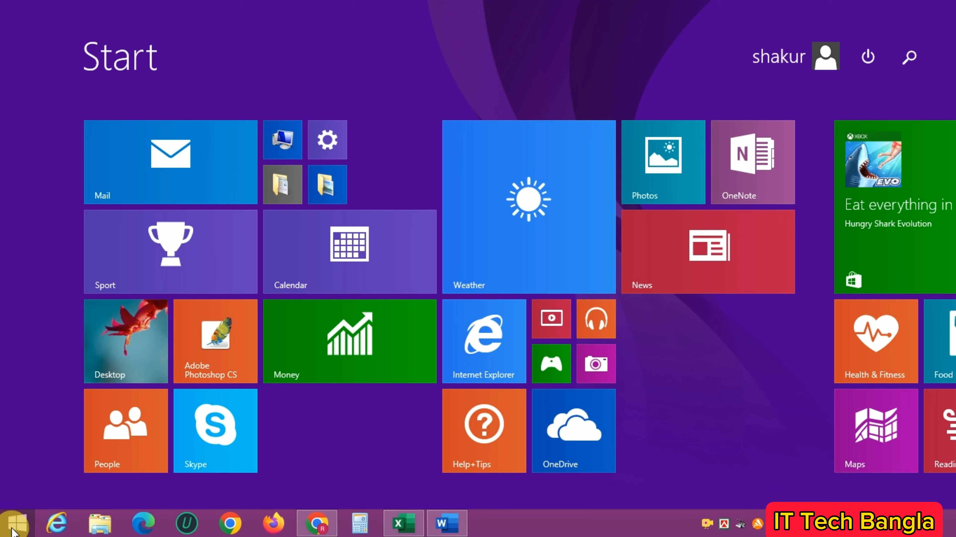
pyautogui.write('snipping Tool')
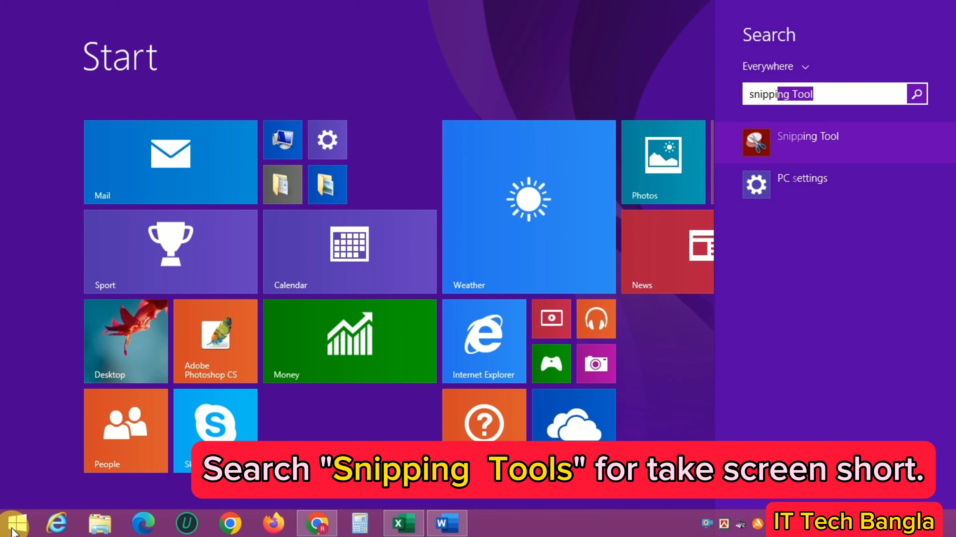
pyautogui.click(839, 139)
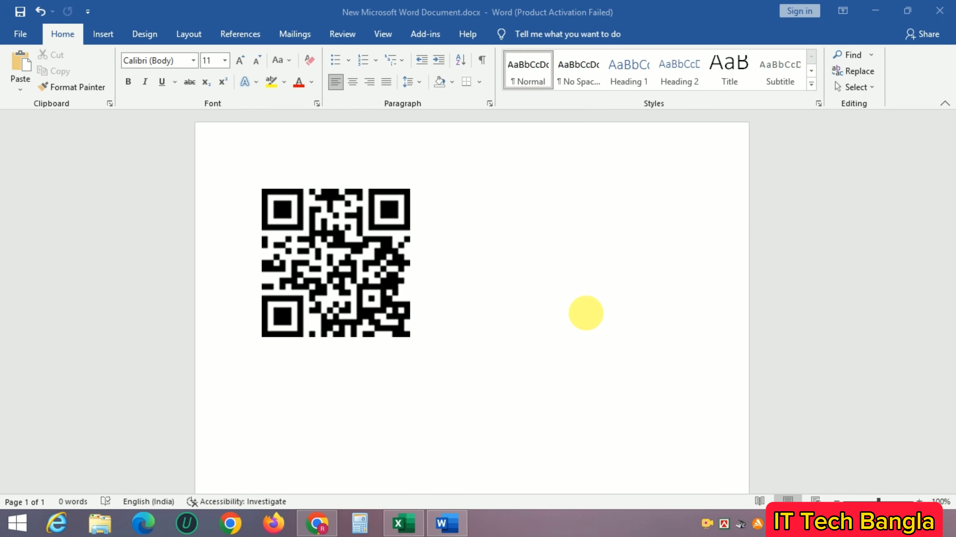
pyautogui.click(648, 301)
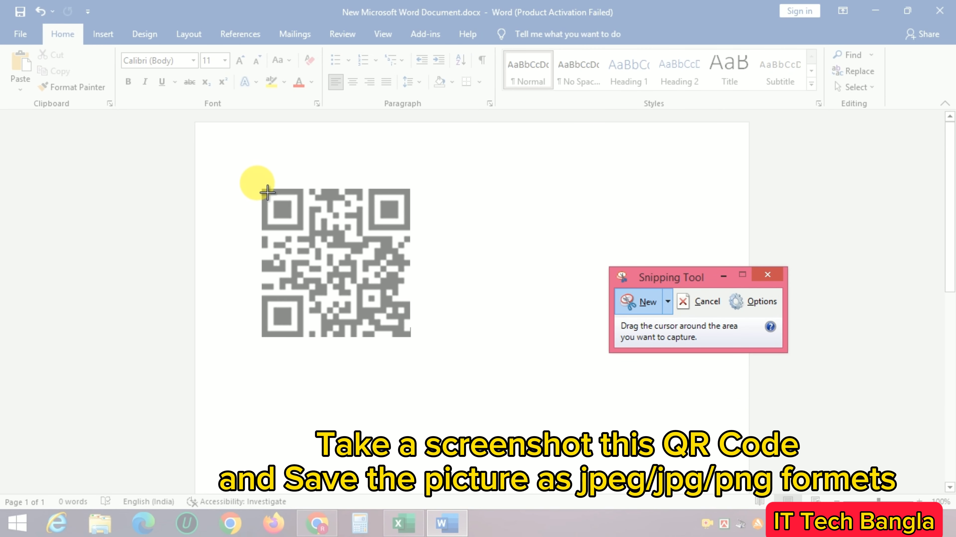
pyautogui.moveTo(258, 184); pyautogui.dragTo(416, 341)
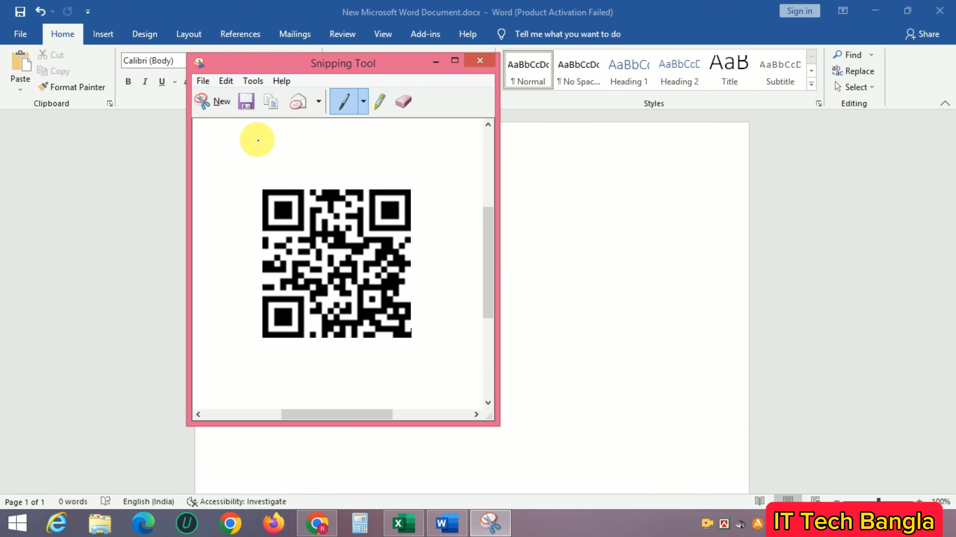
# Save the snip to the Desktop as a JPEG file named "qr code" and close Snipping Tool.
pyautogui.click(202, 81)
pyautogui.click(234, 117)
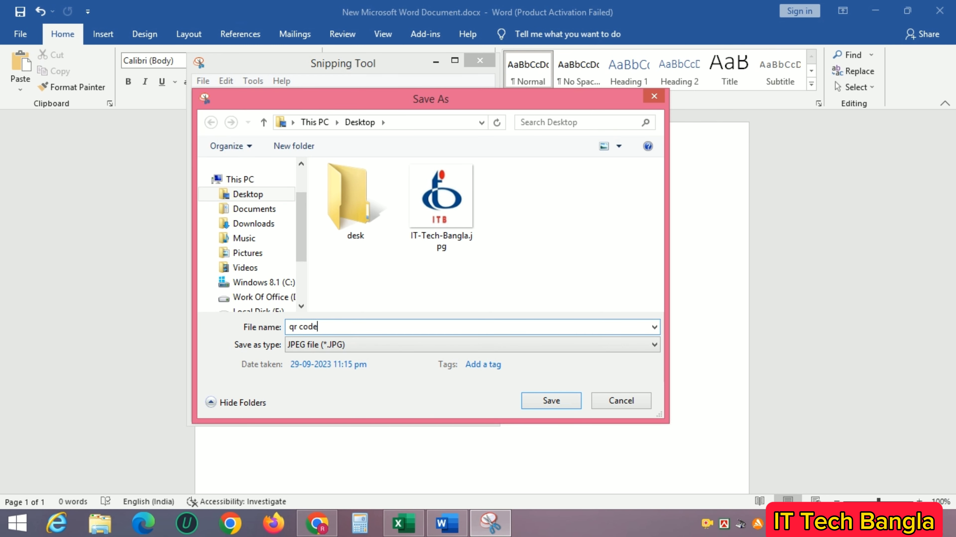
pyautogui.click(548, 401)
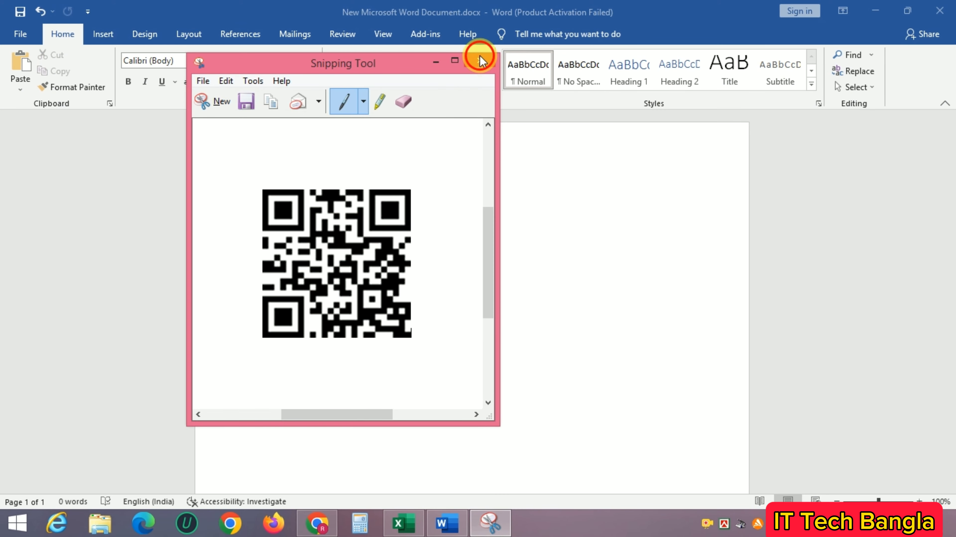
pyautogui.click(479, 58)
pyautogui.click(940, 11)
pyautogui.click(483, 288)
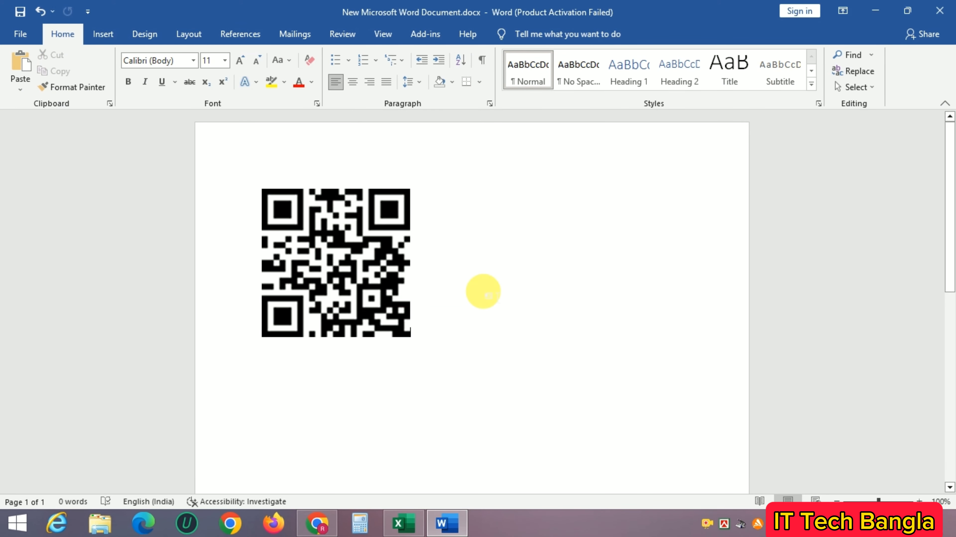
# Close the Word document and move the qr code.JPG file to an open area of the desktop.
pyautogui.click(875, 11)
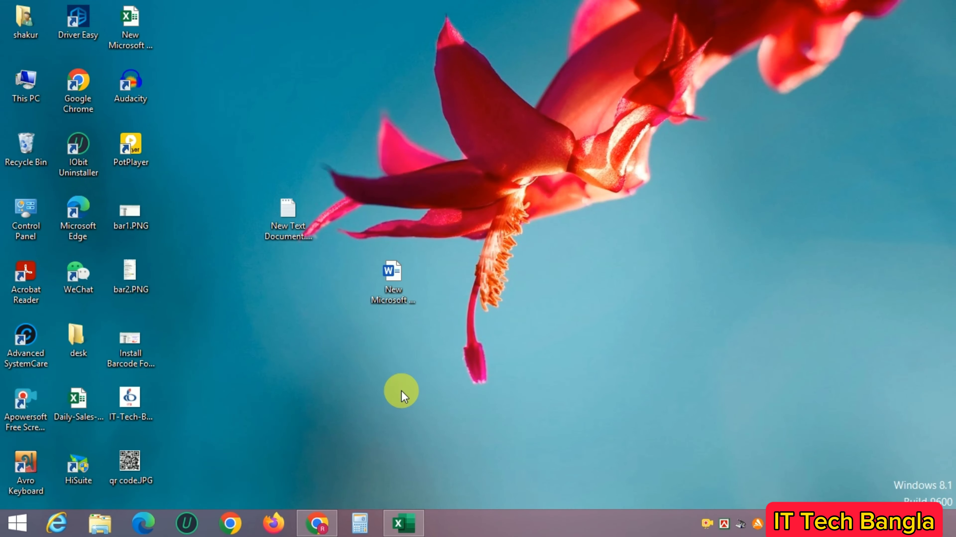
pyautogui.click(398, 337)
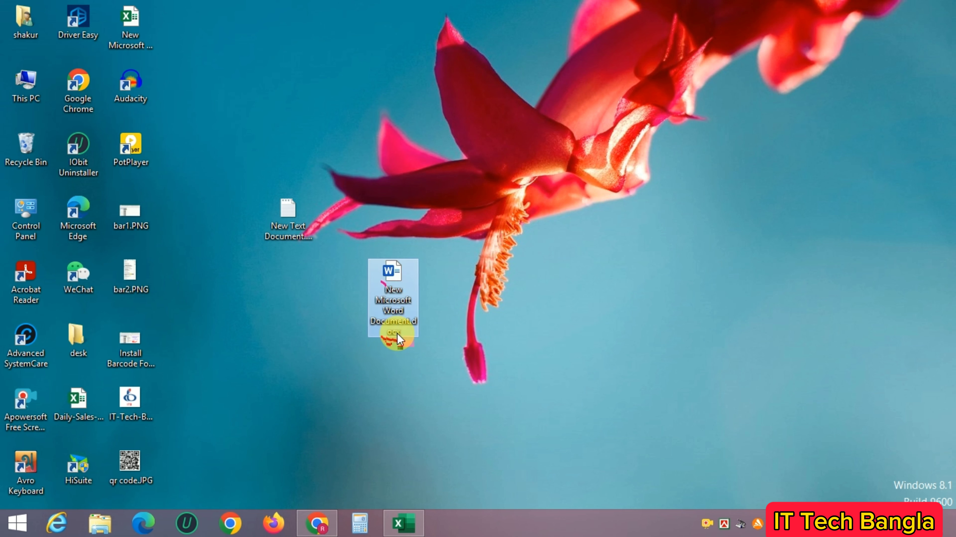
pyautogui.click(140, 463)
pyautogui.moveTo(316, 428); pyautogui.dragTo(316, 427)
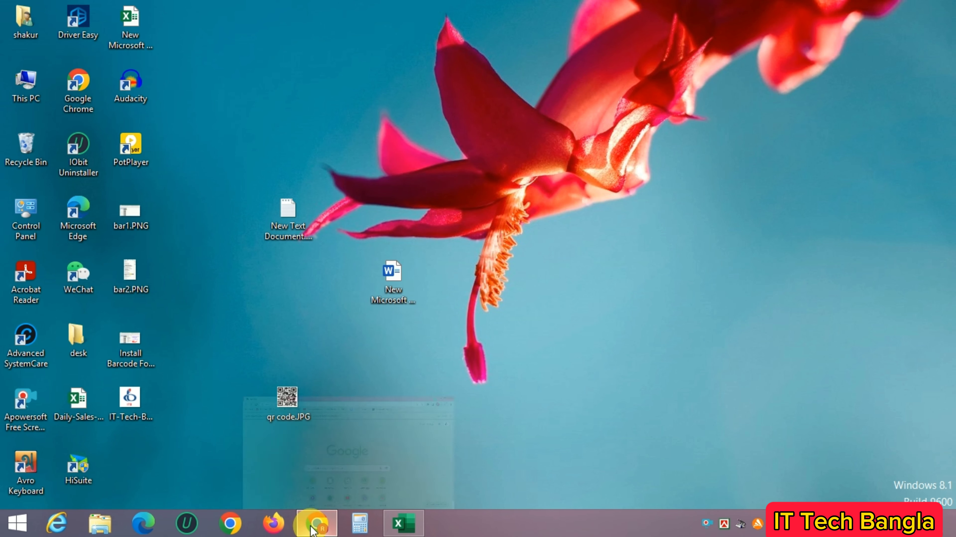
# In a new Chrome tab, search the web for "qr code online reader" and open the Aspose QR Code Barcode Reader page.
pyautogui.click(316, 523)
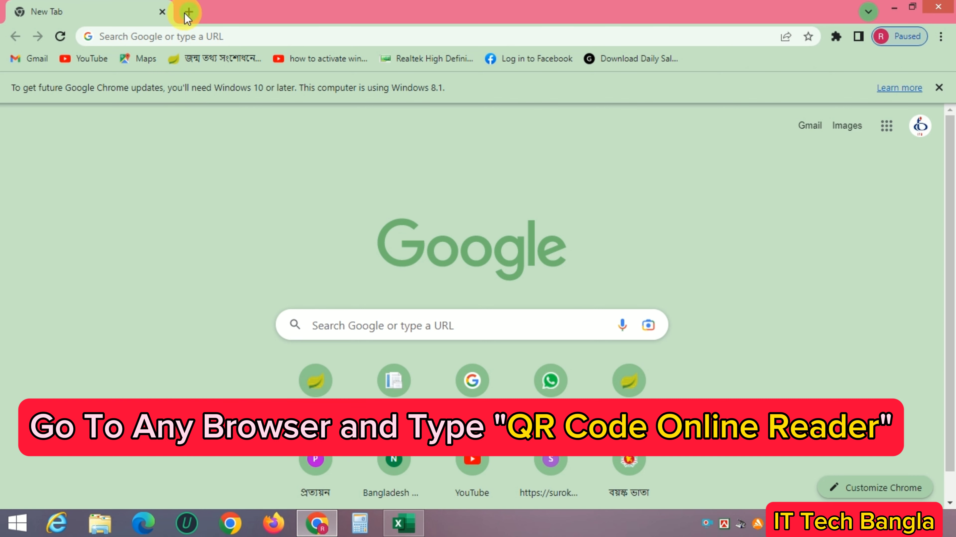
pyautogui.click(194, 12)
pyautogui.write('qr ')
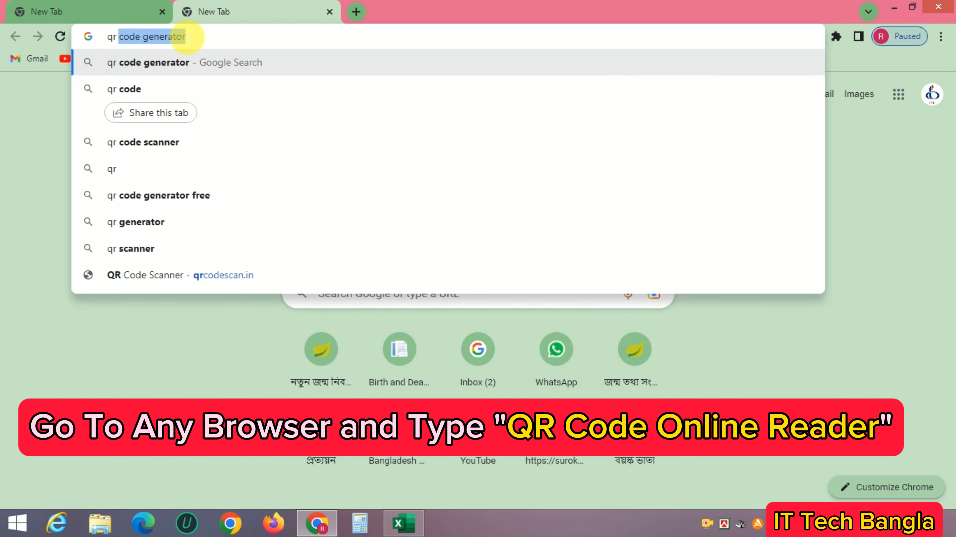
pyautogui.write('code o')
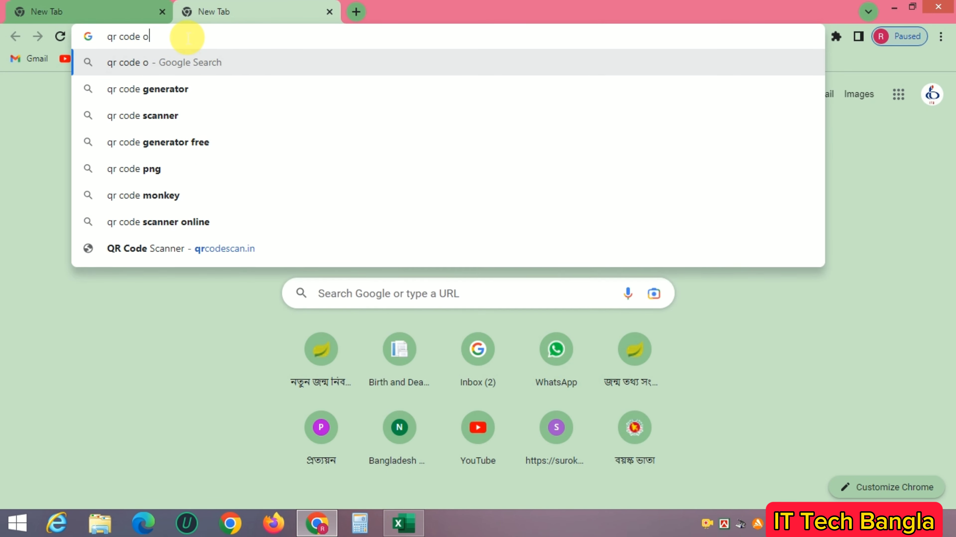
pyautogui.write('nline')
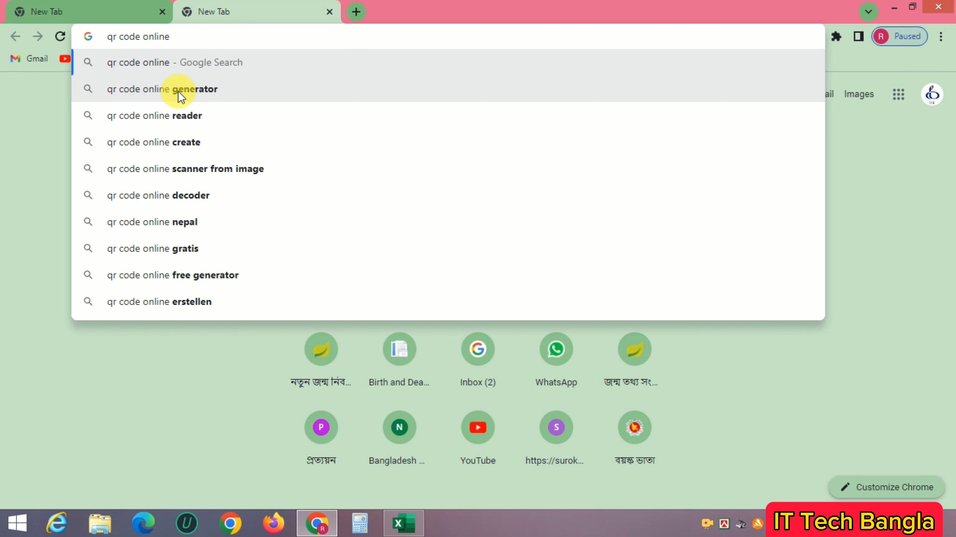
pyautogui.write('reader')
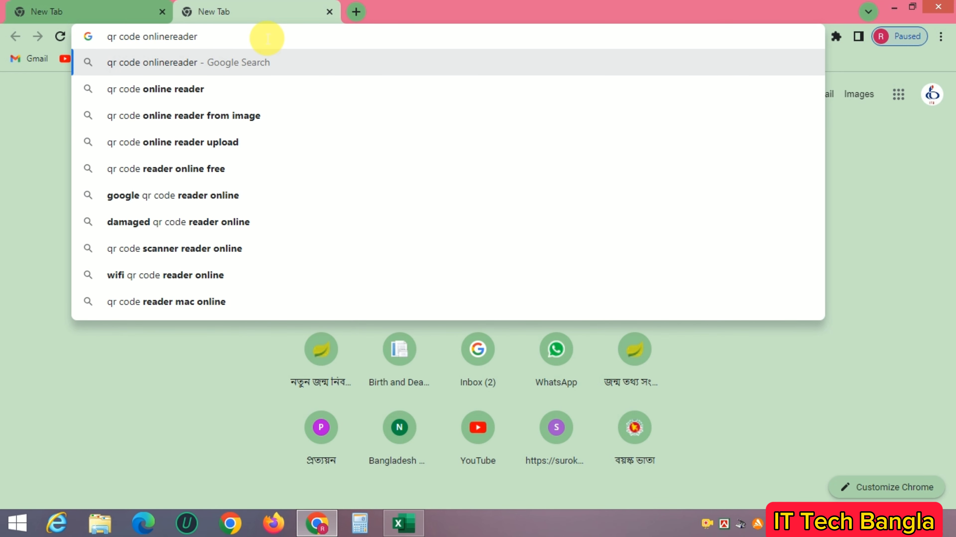
pyautogui.press('Return')
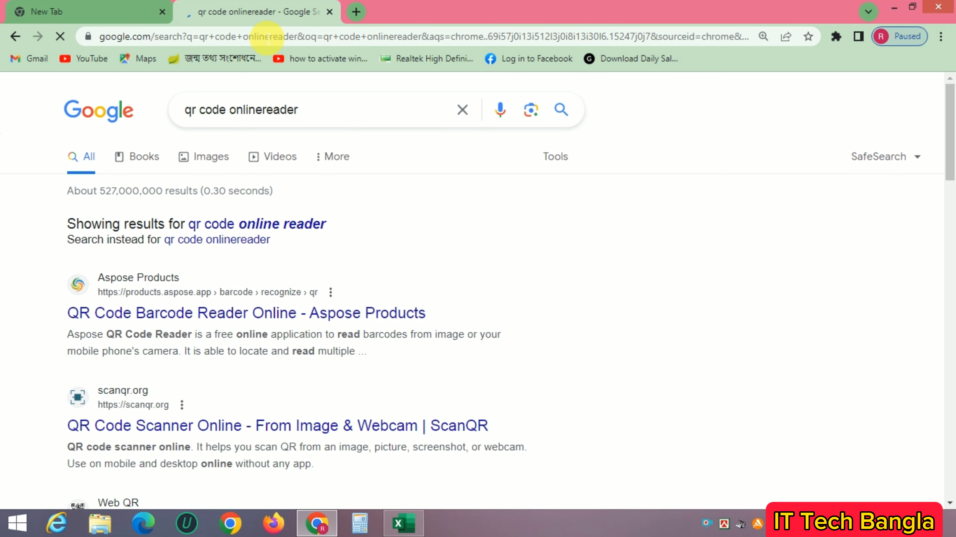
pyautogui.scroll(-1, 122, 412)
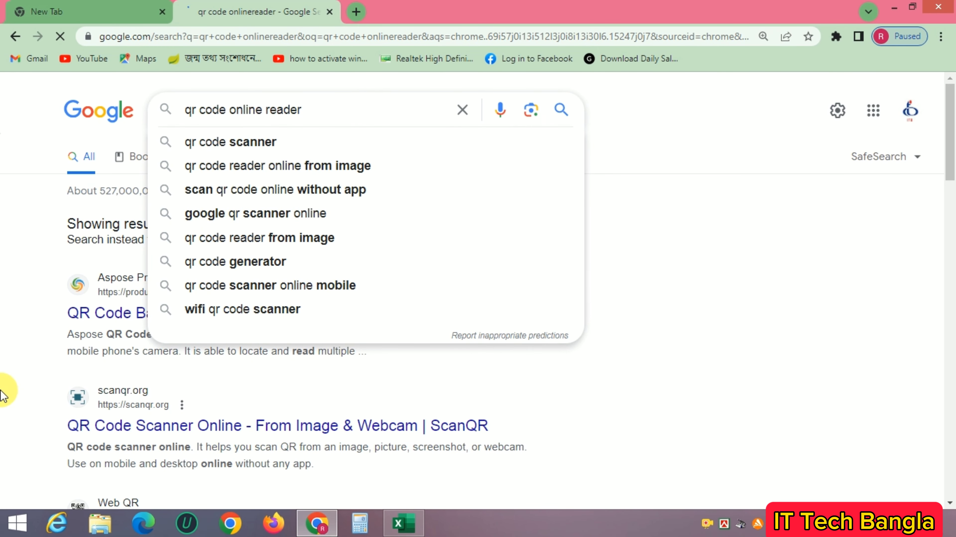
pyautogui.press('Return')
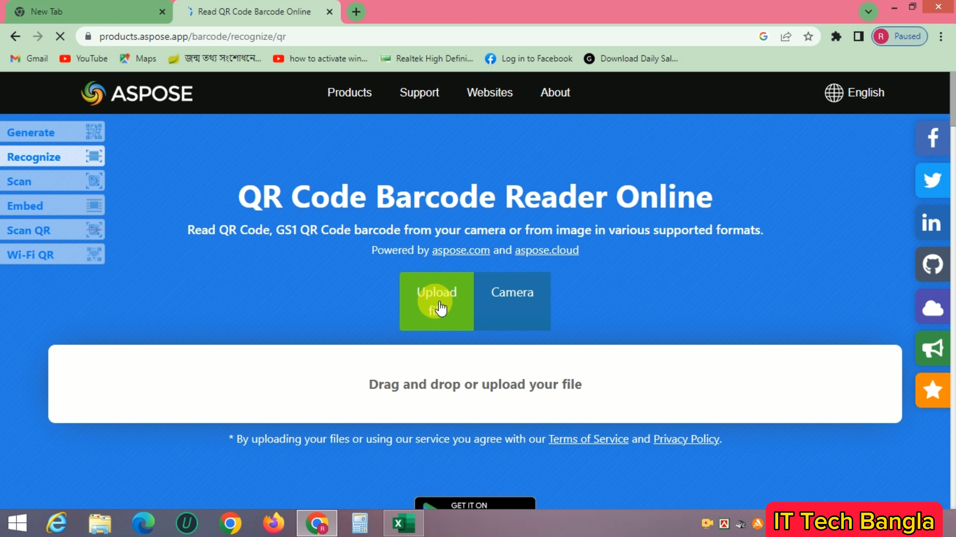
# Upload qr code.JPG from the Desktop to the Aspose reader for recognition.
pyautogui.click(432, 314)
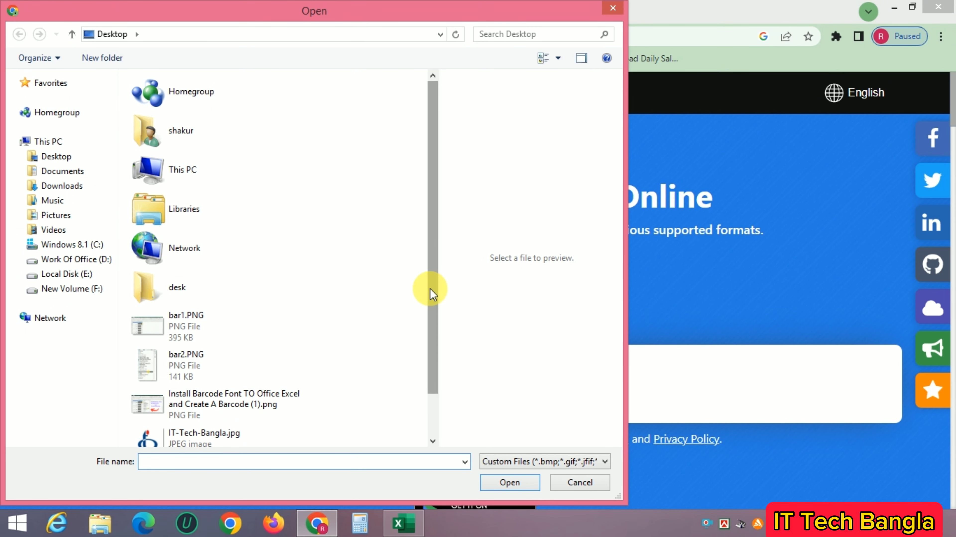
pyautogui.scroll(-1, 420, 412)
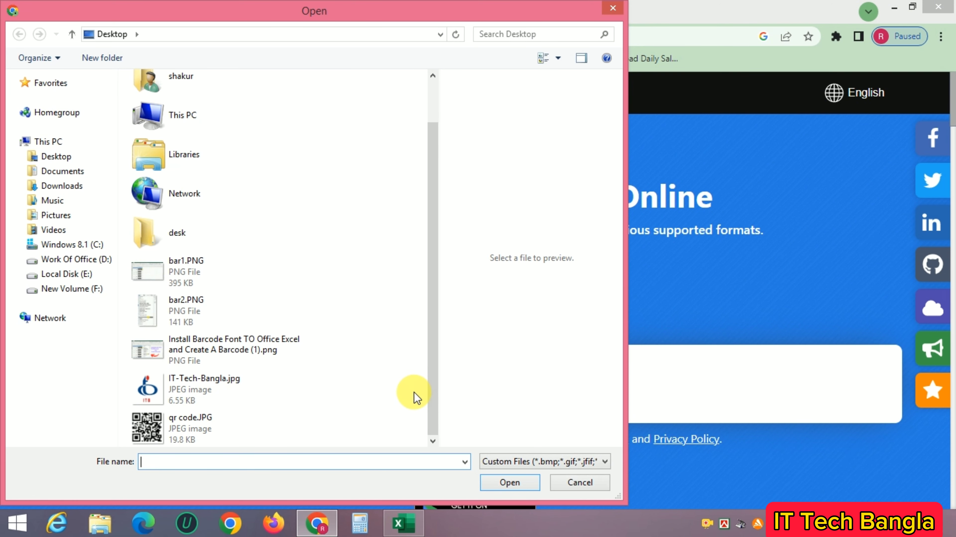
pyautogui.click(175, 430)
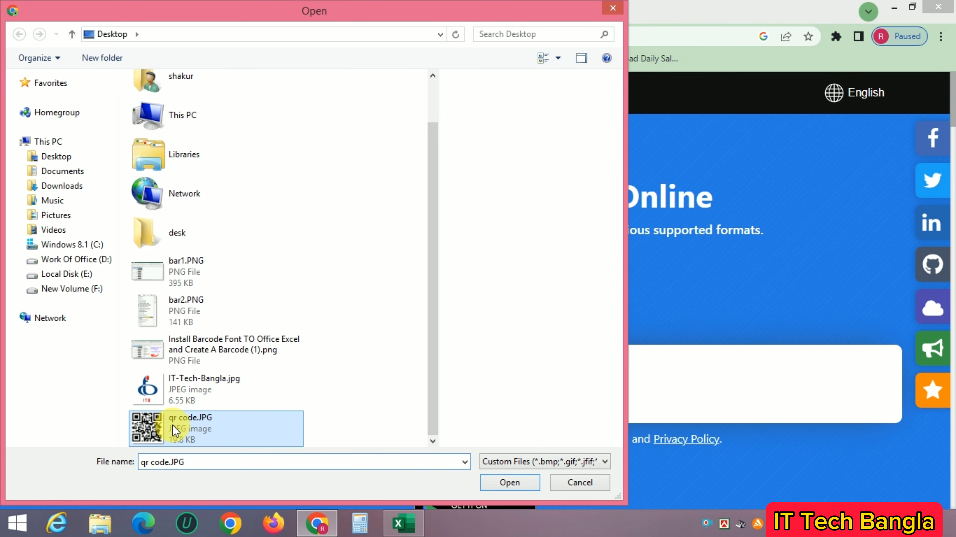
pyautogui.click(522, 485)
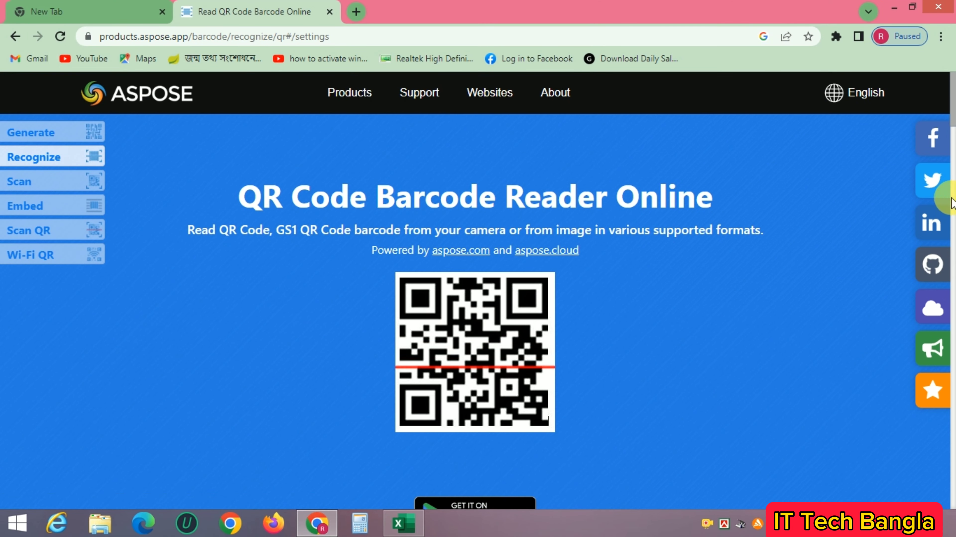
# Examine the recognition result for the uploaded QR code and open its decoded link.
pyautogui.scroll(-5, 951, 126)
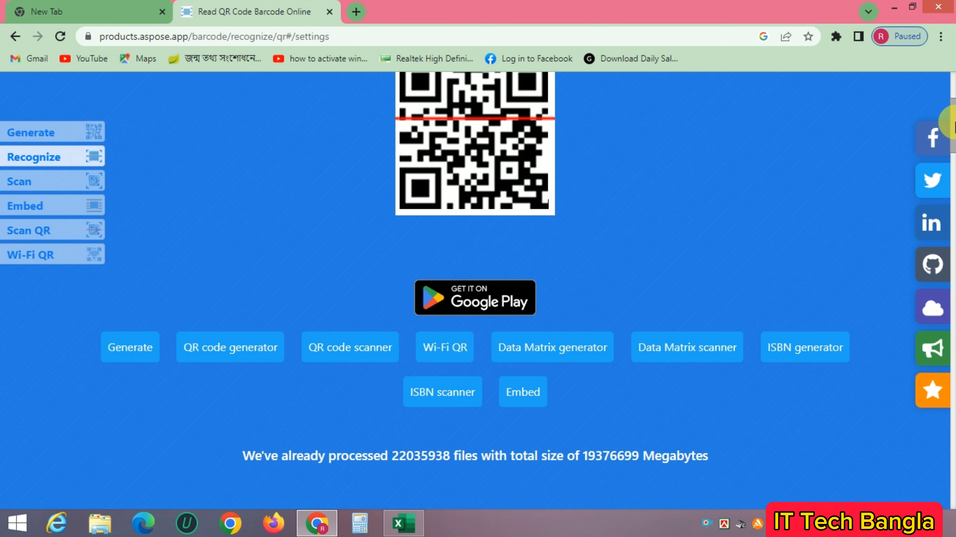
pyautogui.scroll(5, 941, 96)
pyautogui.scroll(-3, 940, 134)
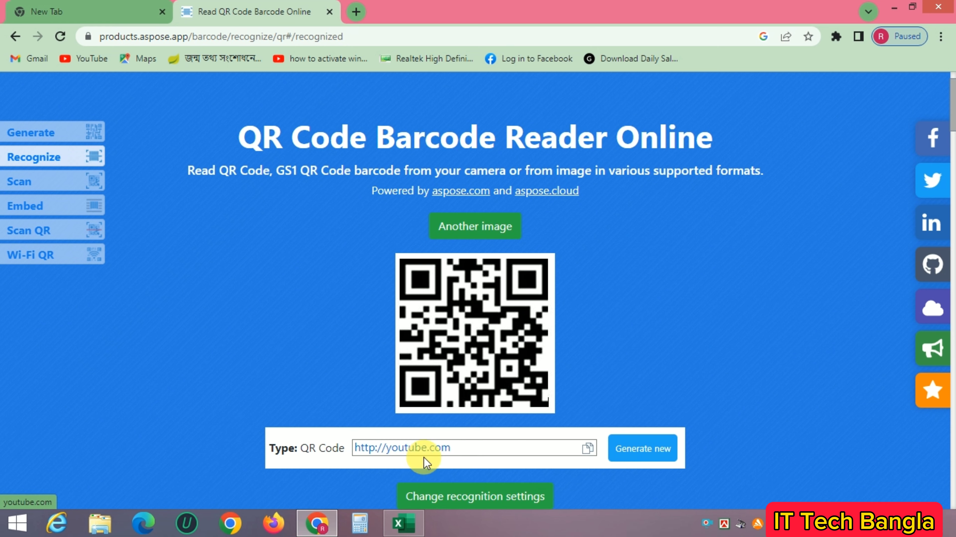
pyautogui.click(416, 449)
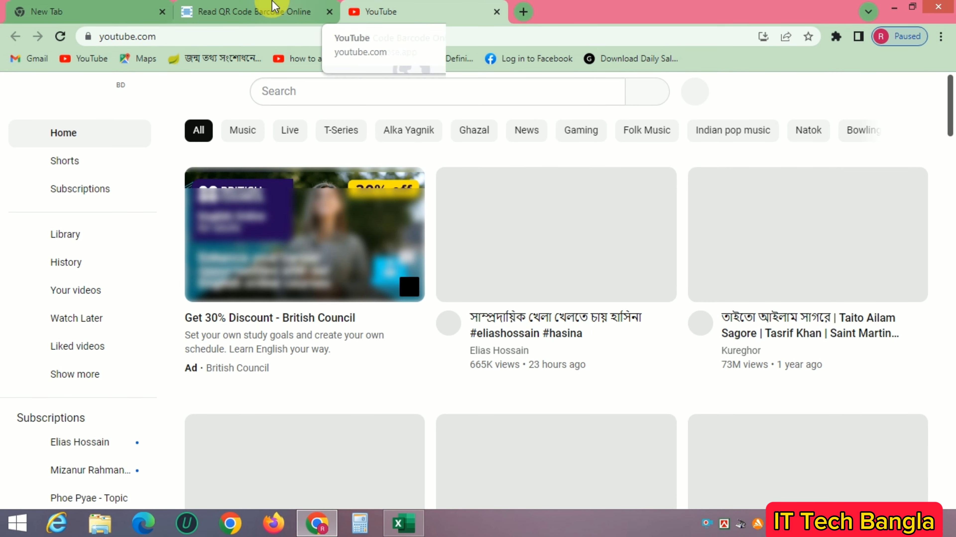
# Compare the decoded link on the reader page with the opened YouTube page, and close Chrome.
pyautogui.click(265, 7)
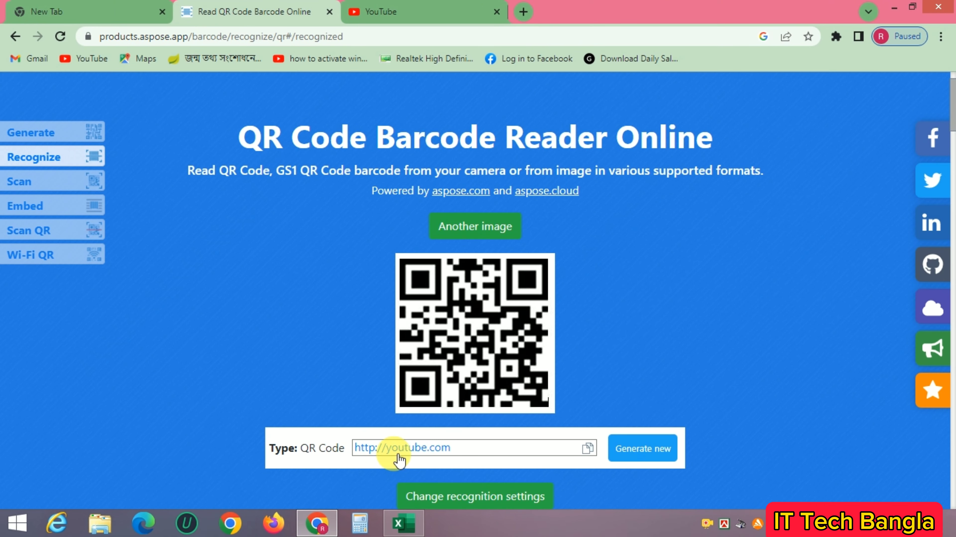
pyautogui.click(414, 456)
pyautogui.click(428, 15)
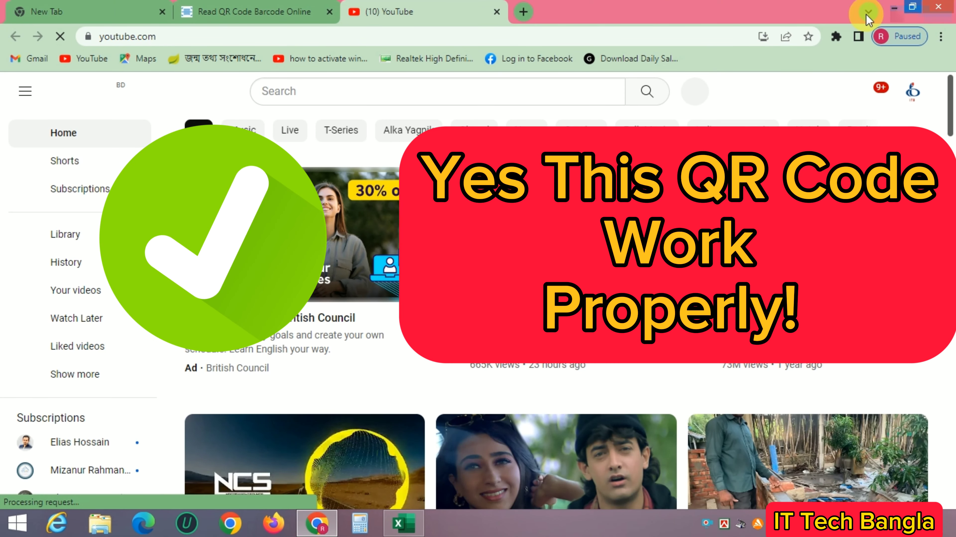
pyautogui.click(241, 7)
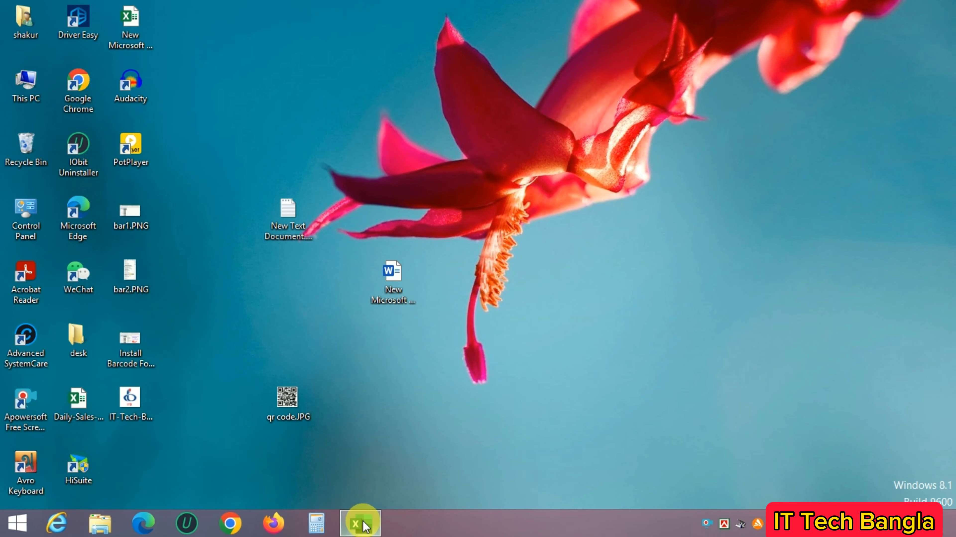
# Switch to the Excel worksheet with the QR codes and select cell D3 beside the Facebook code.
pyautogui.moveTo(363, 524)
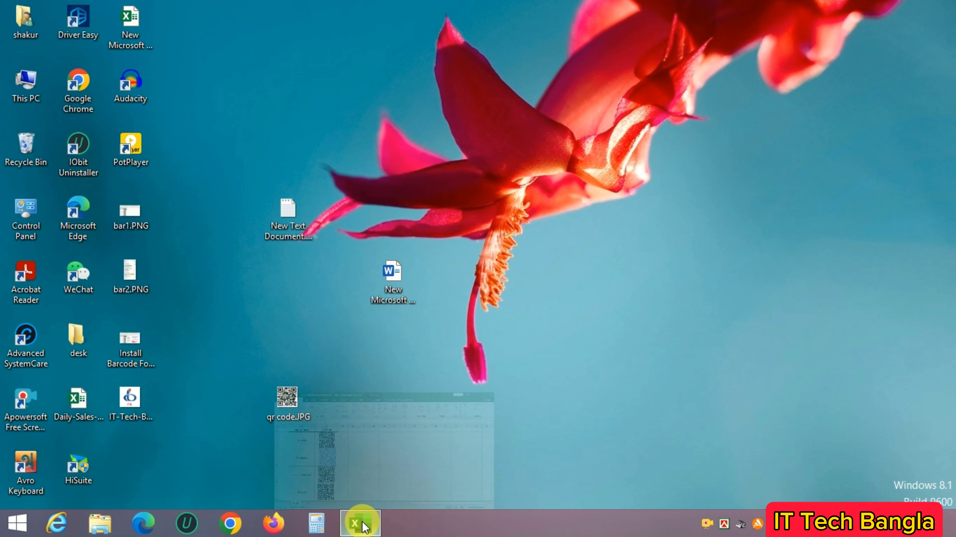
pyautogui.click(344, 436)
pyautogui.click(309, 270)
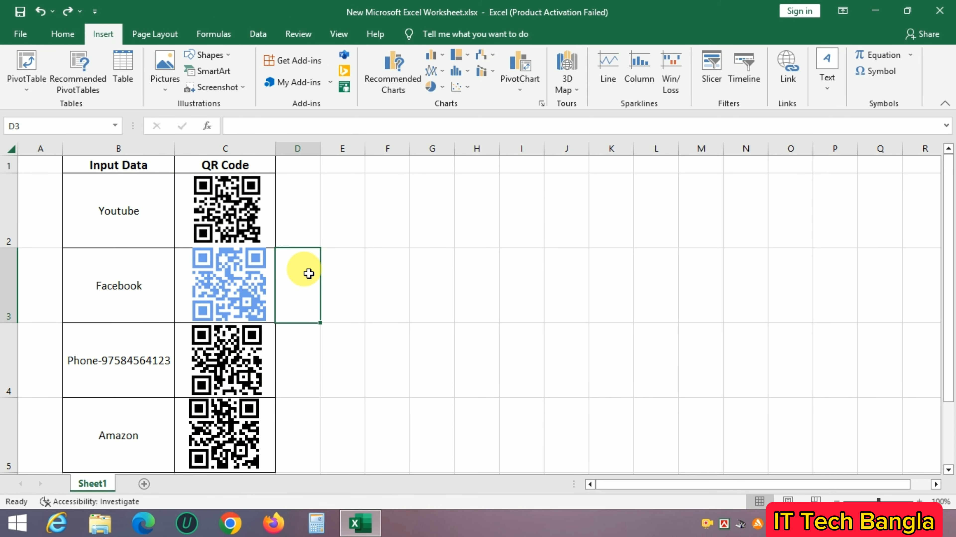
# Try moving the Youtube QR code out of its cell towards column D, and undo the move.
pyautogui.click(246, 195)
pyautogui.moveTo(236, 203); pyautogui.dragTo(325, 228)
pyautogui.click(41, 12)
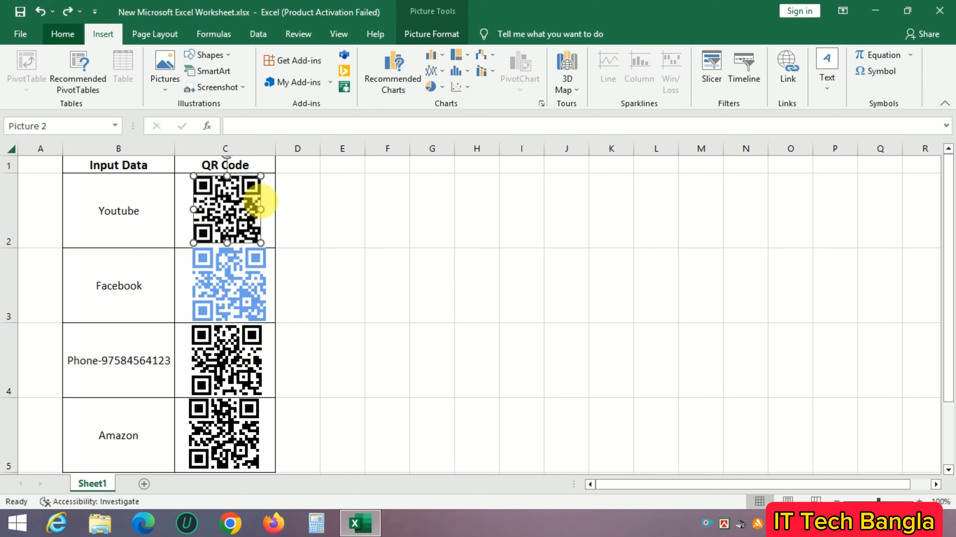